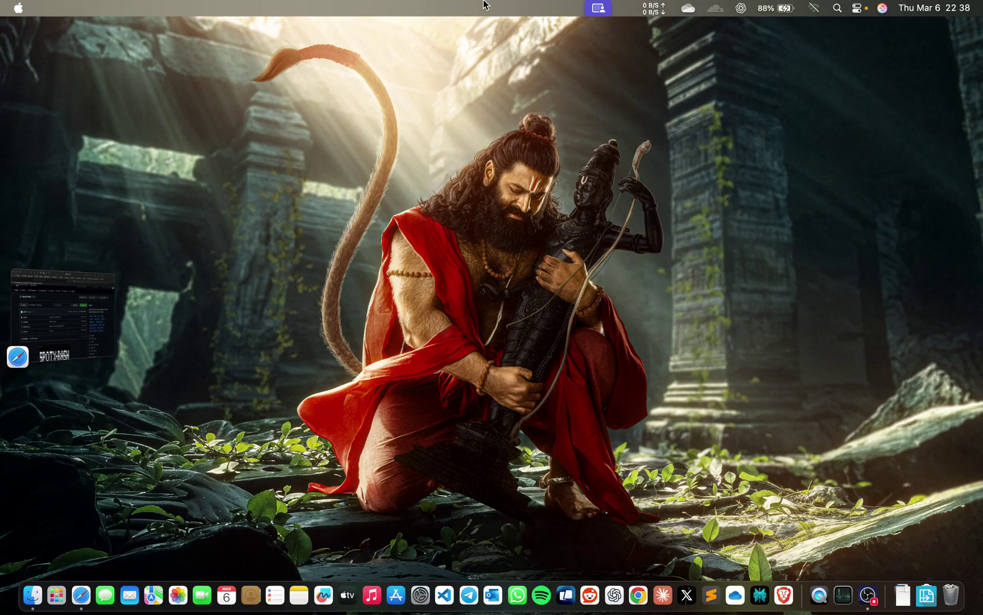
- Check the OBS screen-sharing panel, then bring the Safari window with the SpotX-Bash repo forward
{"action": "left_click", "coordinate": [600, 7]}
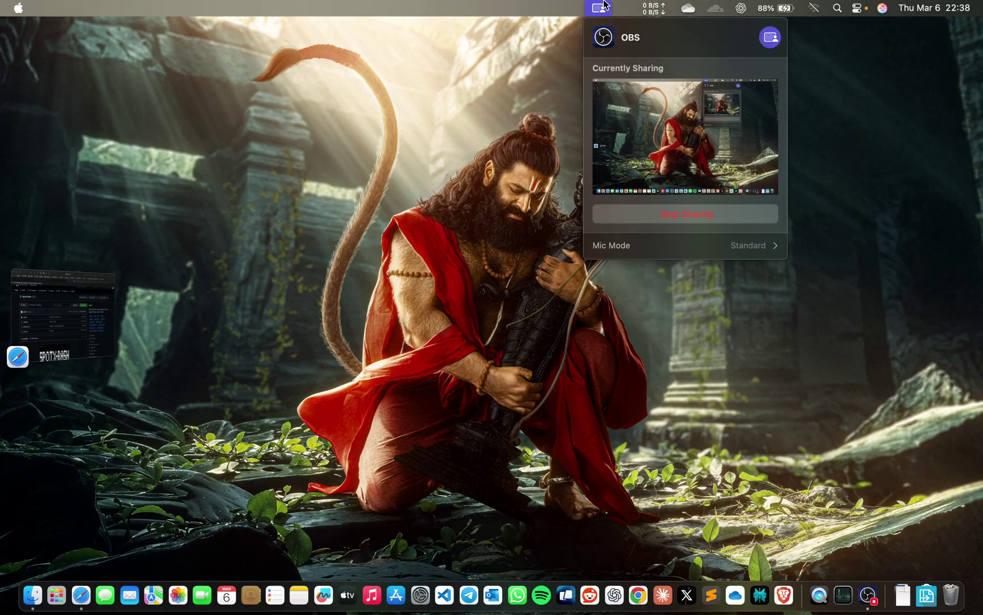
{"action": "left_click", "coordinate": [646, 250]}
{"action": "left_click", "coordinate": [260, 222]}
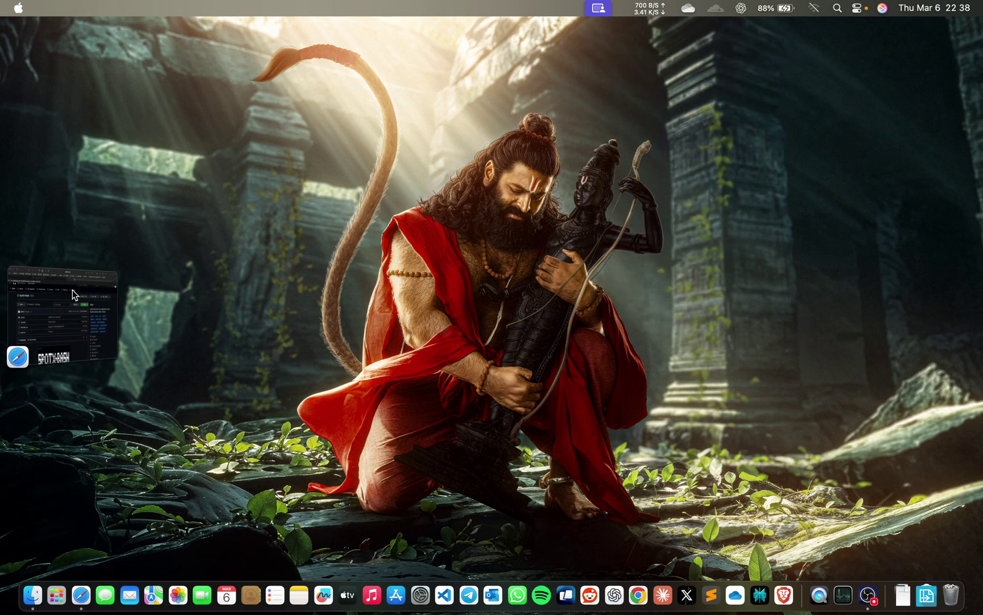
{"action": "left_click", "coordinate": [72, 294]}
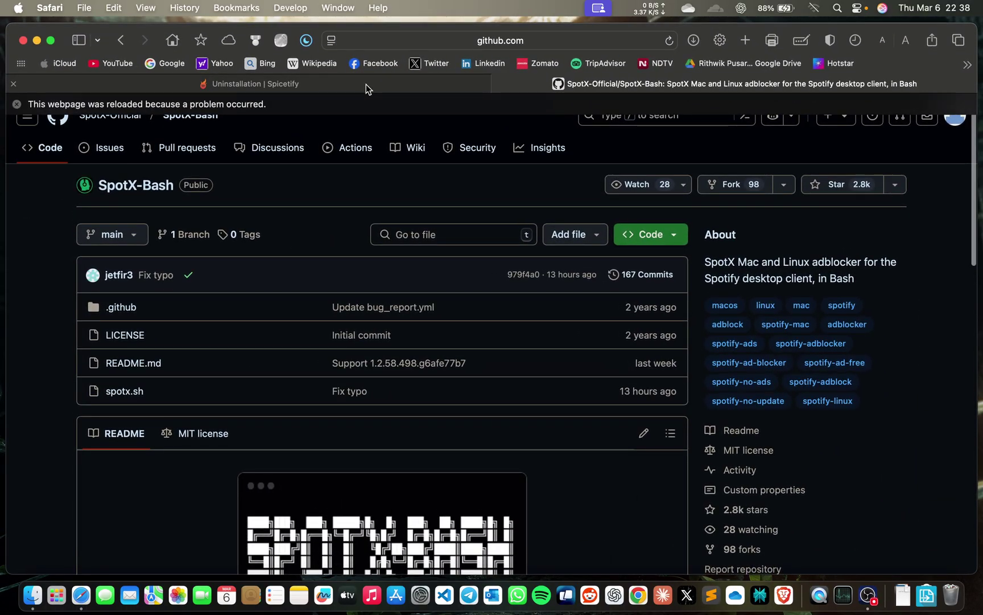
- Switch to the Spicetify docs tab and open the Getting Started guide
{"action": "left_click", "coordinate": [365, 84]}
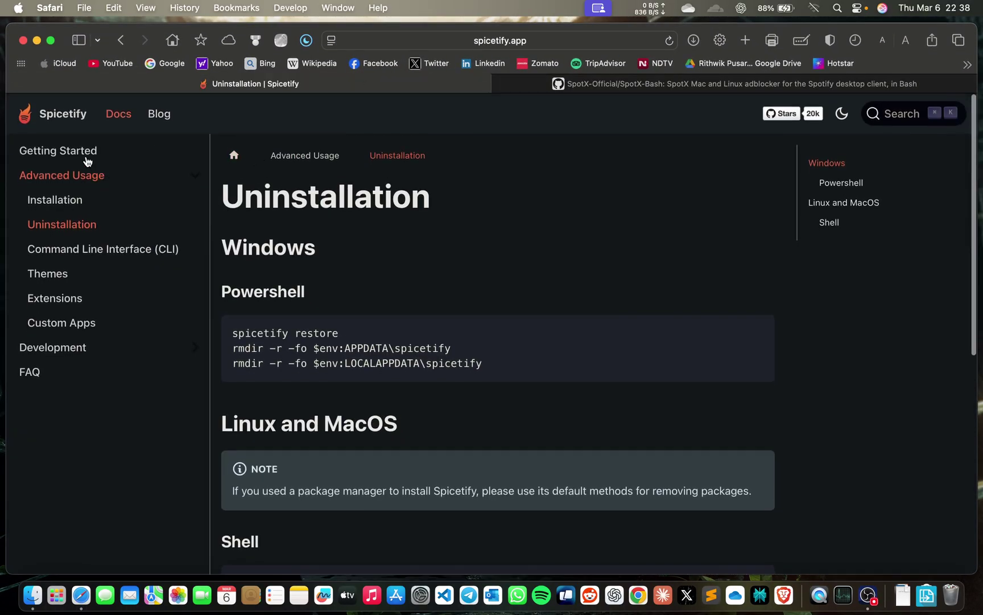
{"action": "left_click", "coordinate": [87, 161]}
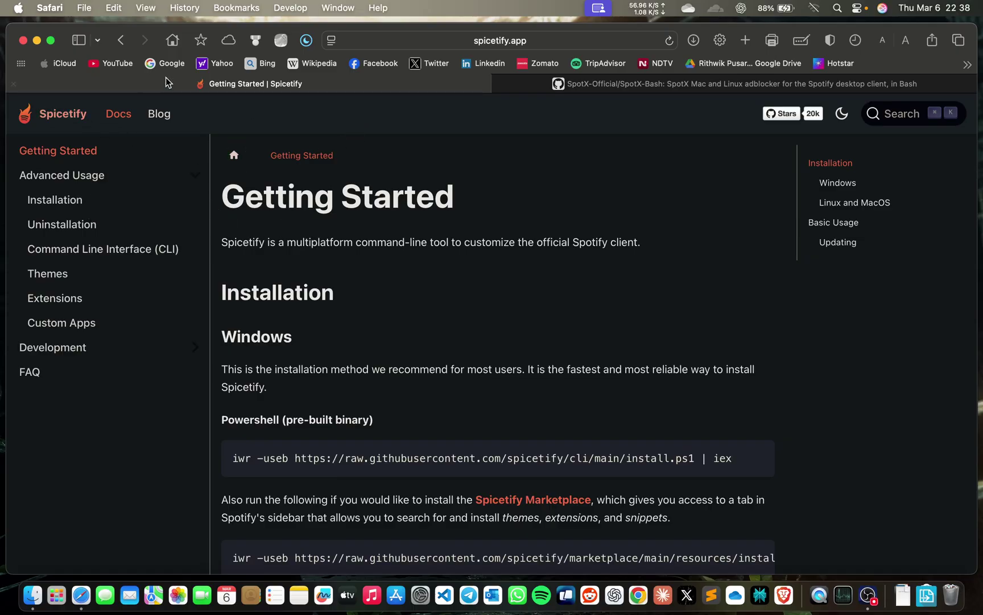
{"action": "left_click", "coordinate": [448, 41]}
{"action": "mouse_move", "coordinate": [538, 41]}
{"action": "left_mouse_down"}
{"action": "mouse_move", "coordinate": [342, 45]}
{"action": "mouse_move", "coordinate": [550, 43]}
{"action": "left_mouse_up"}
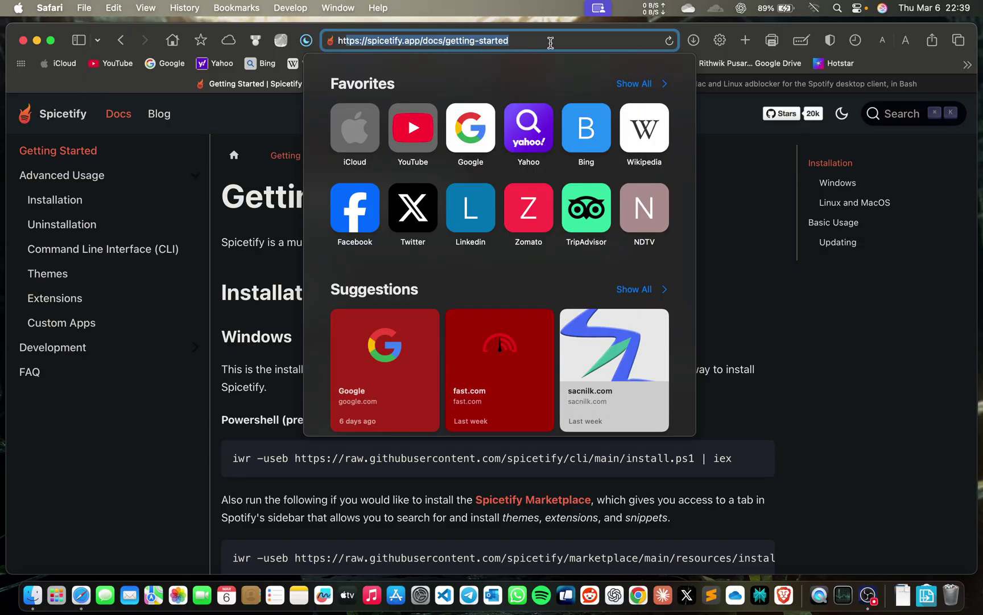
{"action": "left_click", "coordinate": [247, 207]}
- Scroll to the Linux and MacOS section and select its curl install commands
{"action": "scroll", "coordinate": [247, 207], "scroll_direction": "down", "scroll_amount": 1}
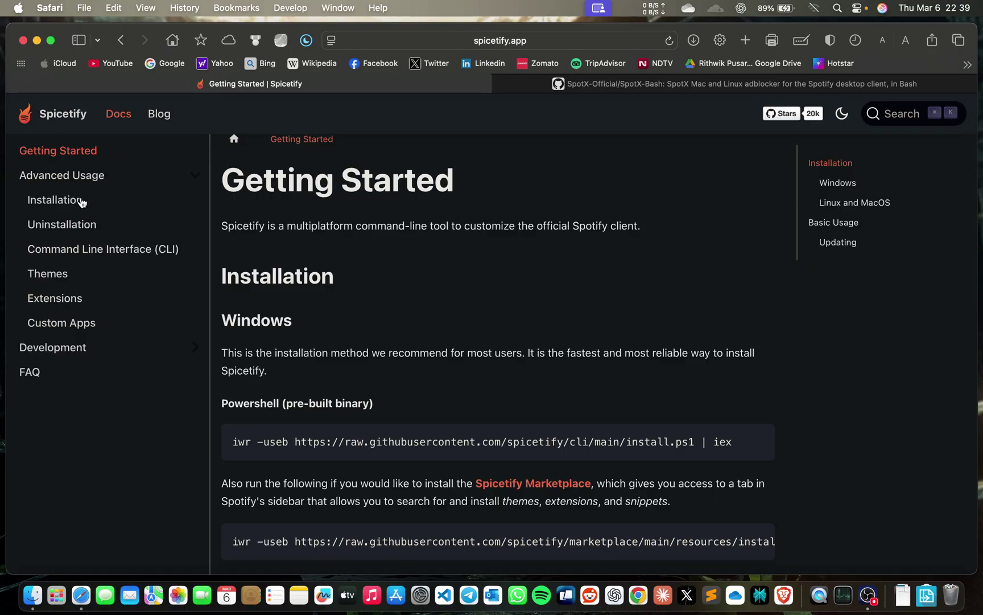
{"action": "scroll", "coordinate": [433, 351], "scroll_direction": "down", "scroll_amount": 15}
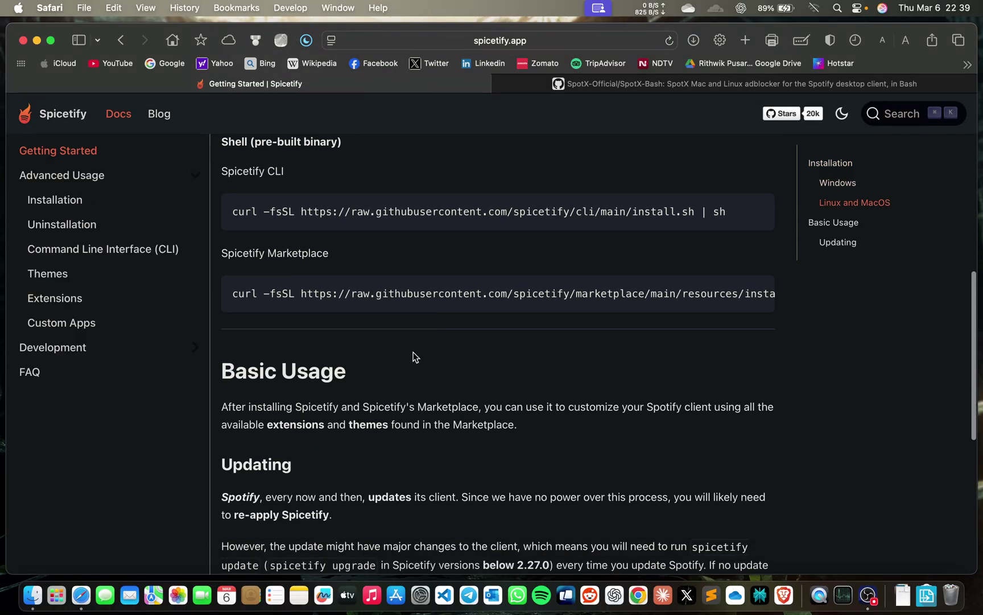
{"action": "scroll", "coordinate": [353, 345], "scroll_direction": "up", "scroll_amount": 10}
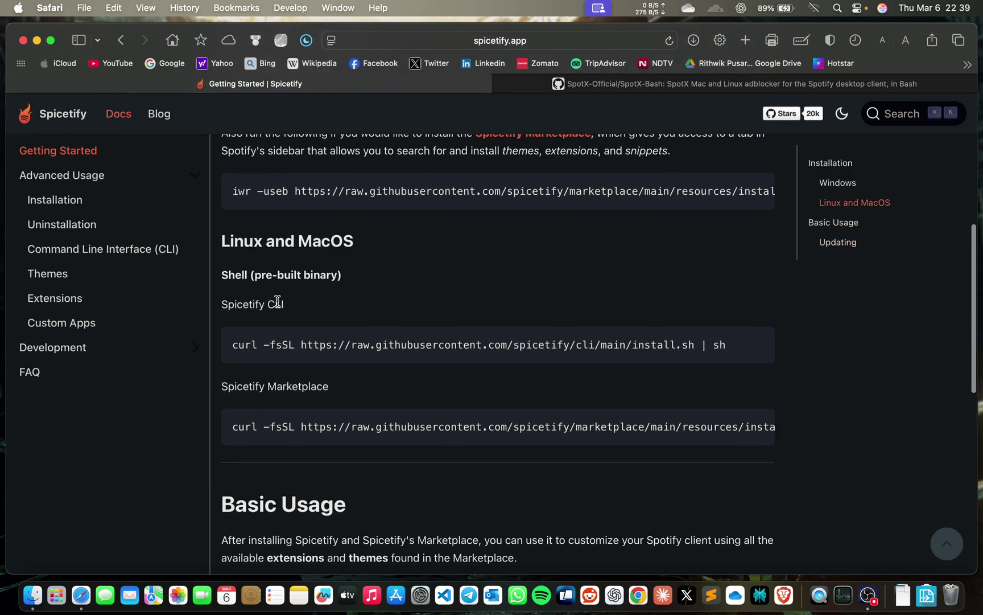
{"action": "left_click_drag", "start_coordinate": [222, 289], "coordinate": [759, 468]}
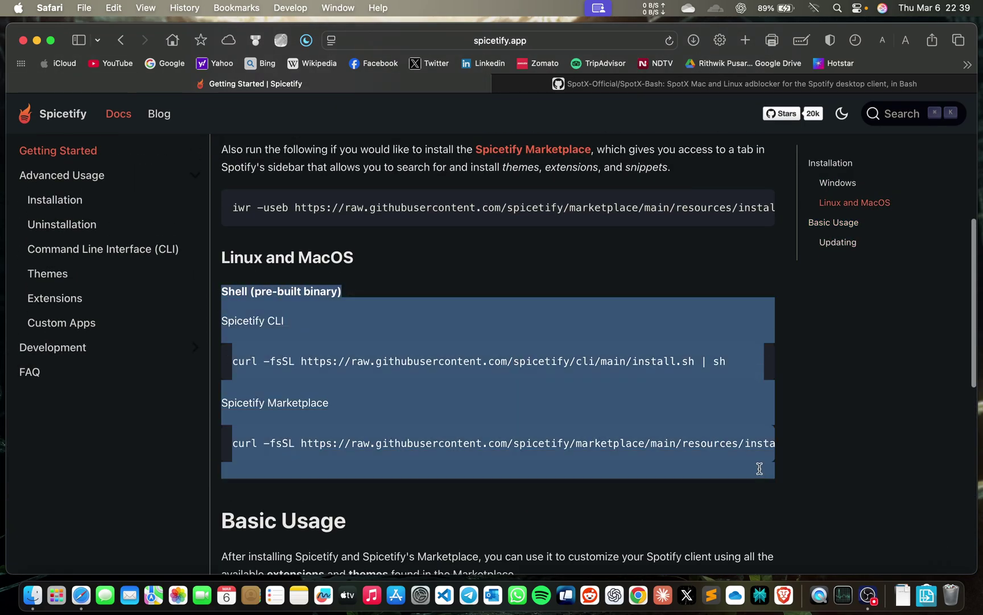
{"action": "left_click", "coordinate": [765, 462]}
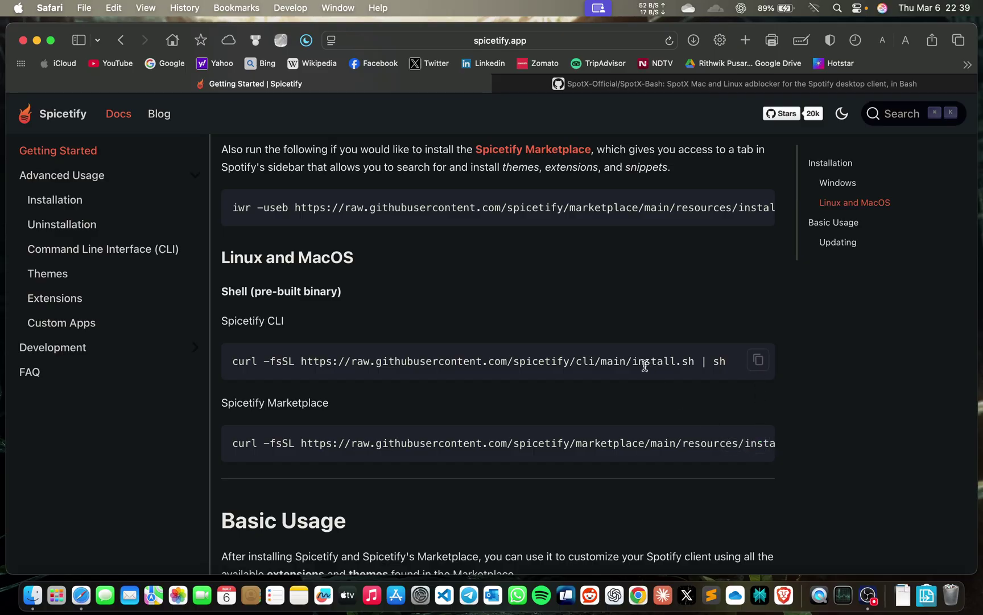
- Launch Terminal via Spotlight, paste the Marketplace curl install command, and return to Safari
{"action": "left_click", "coordinate": [856, 8]}
{"action": "left_click", "coordinate": [837, 8]}
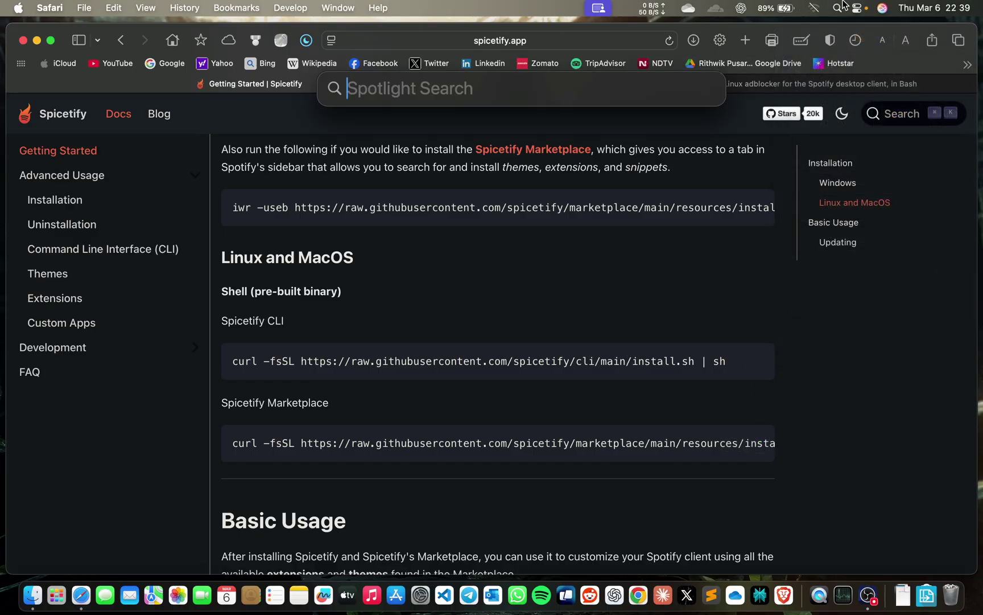
{"action": "type", "text": "ter"}
{"action": "key", "text": "Return"}
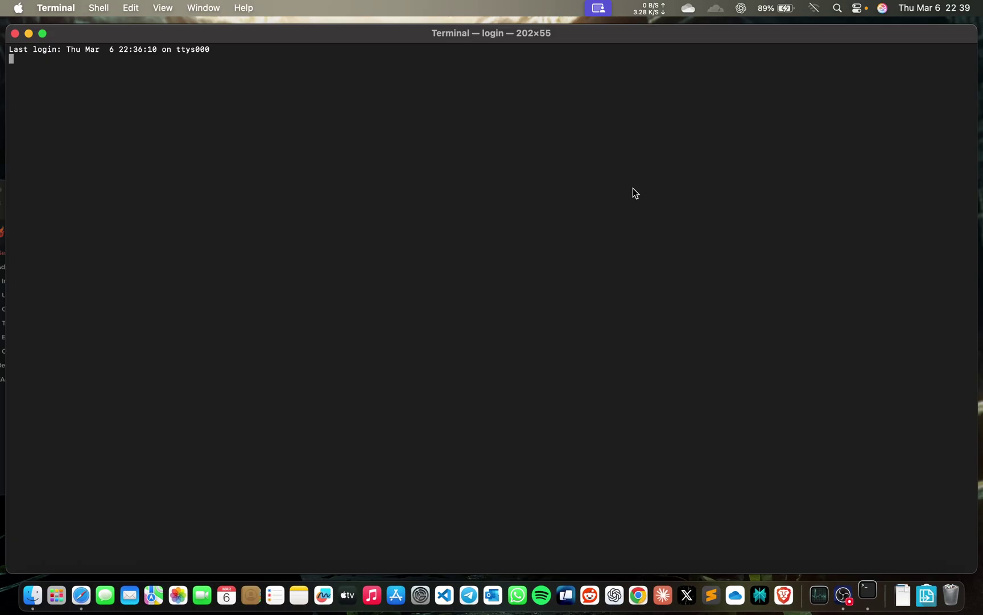
{"action": "key", "text": "super+v"}
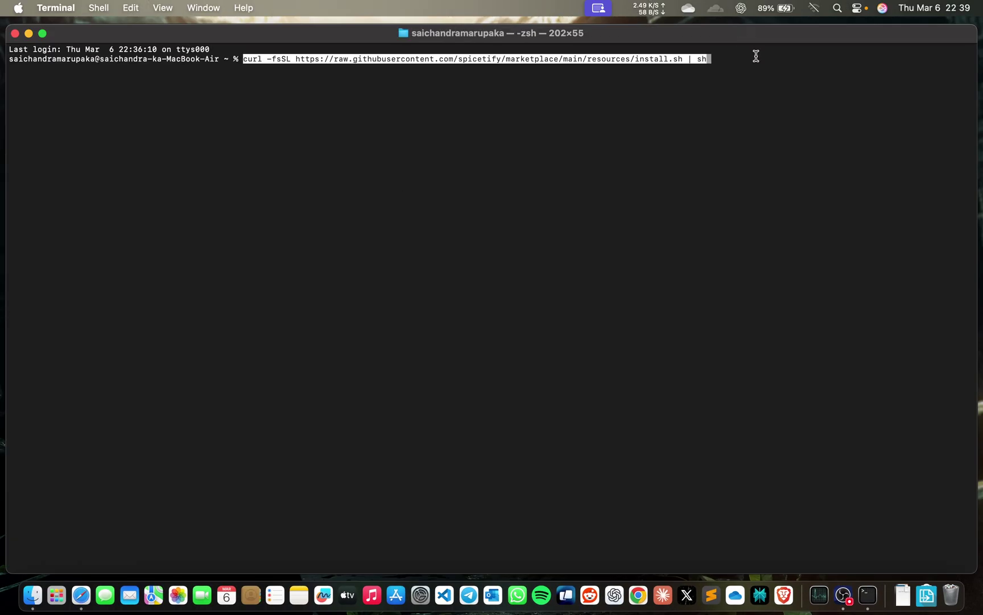
{"action": "key", "text": "ctrl+Up"}
{"action": "left_click", "coordinate": [333, 394]}
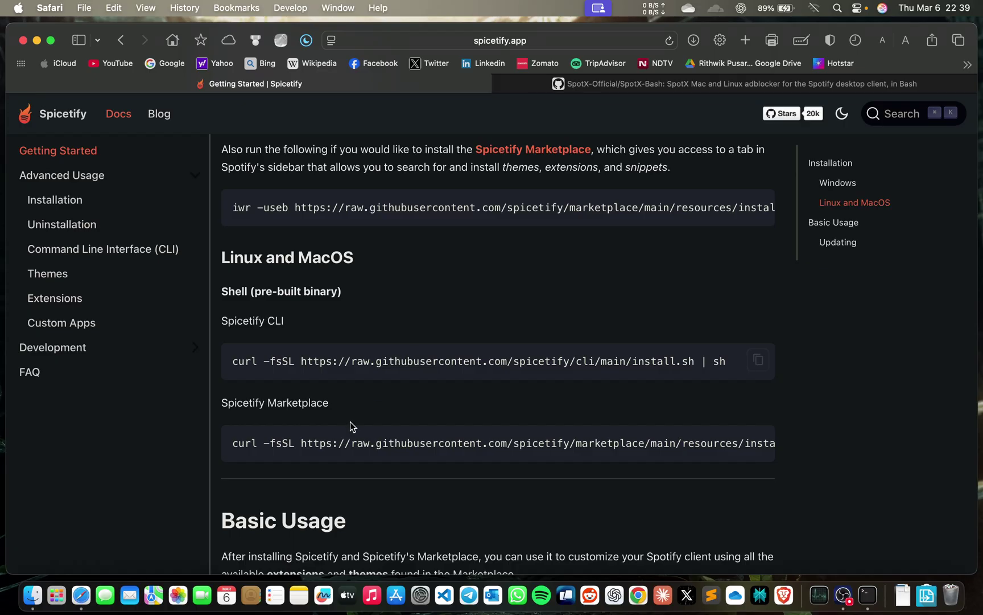
- Open the Advanced Usage overview and its Installation guide
{"action": "scroll", "coordinate": [315, 389], "scroll_direction": "down", "scroll_amount": 1}
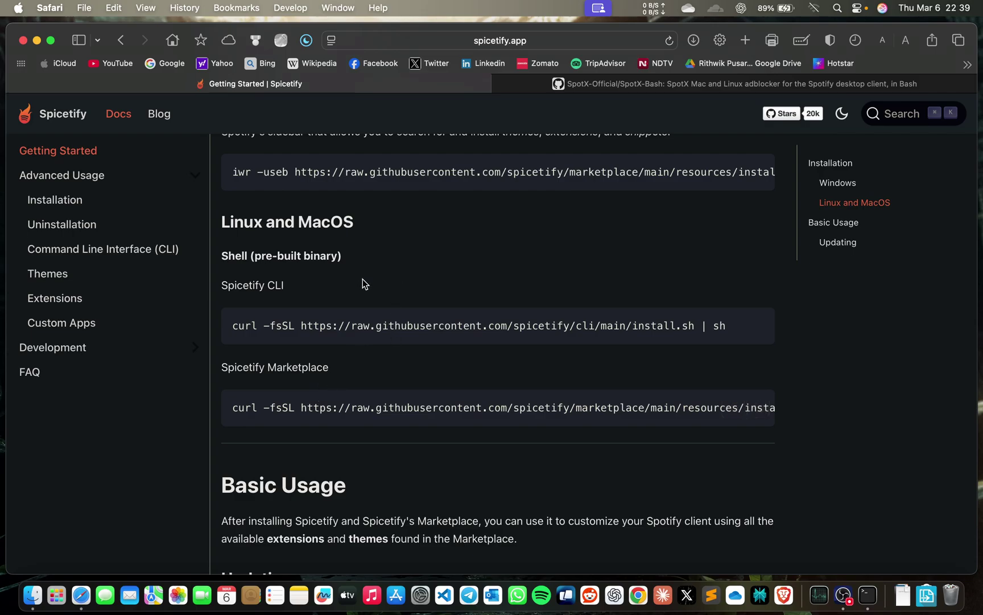
{"action": "left_click", "coordinate": [84, 175]}
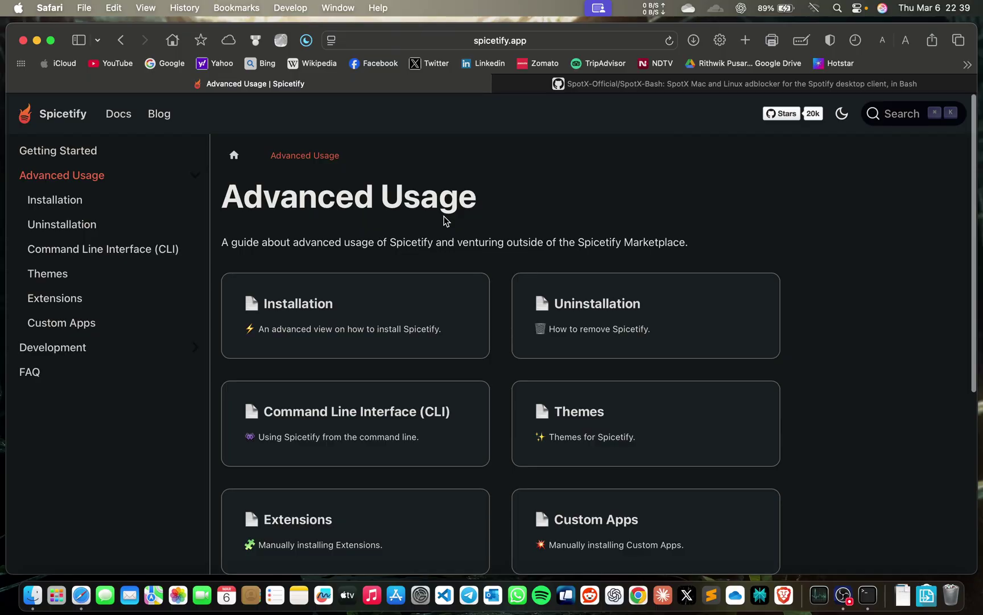
{"action": "scroll", "coordinate": [445, 221], "scroll_direction": "down", "scroll_amount": 1}
{"action": "left_click", "coordinate": [321, 291]}
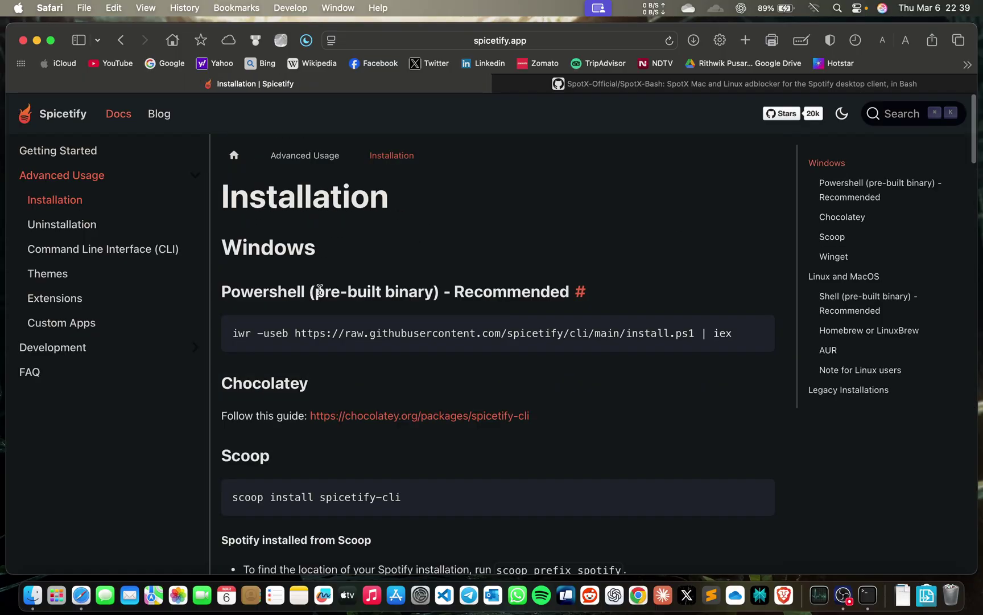
- Scroll to the Linux and MacOS options and select the 'brew install spicetify-cli' command
{"action": "scroll", "coordinate": [319, 290], "scroll_direction": "down", "scroll_amount": 12}
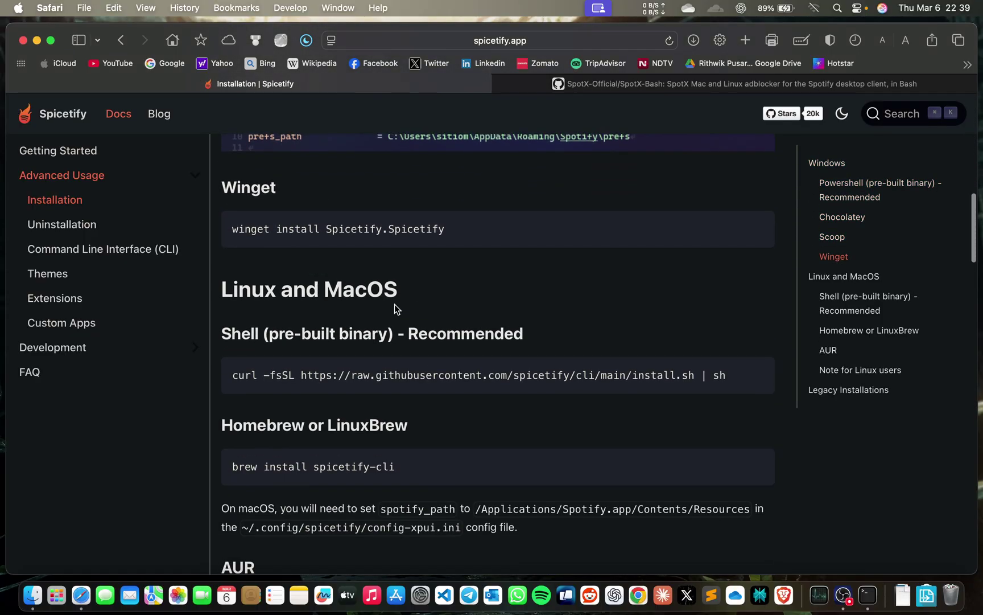
{"action": "scroll", "coordinate": [396, 309], "scroll_direction": "down", "scroll_amount": 1}
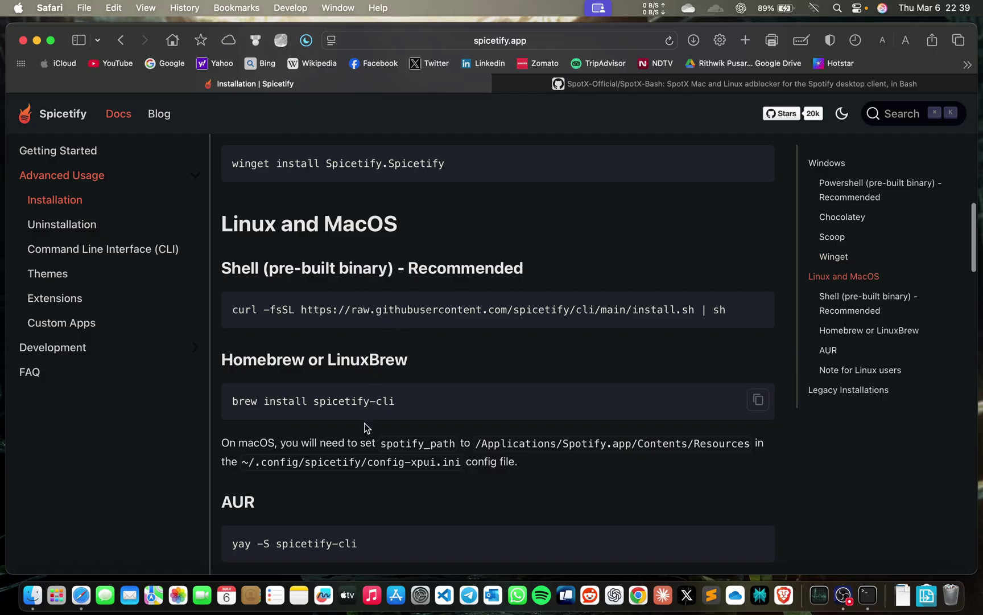
{"action": "scroll", "coordinate": [506, 397], "scroll_direction": "down", "scroll_amount": 1}
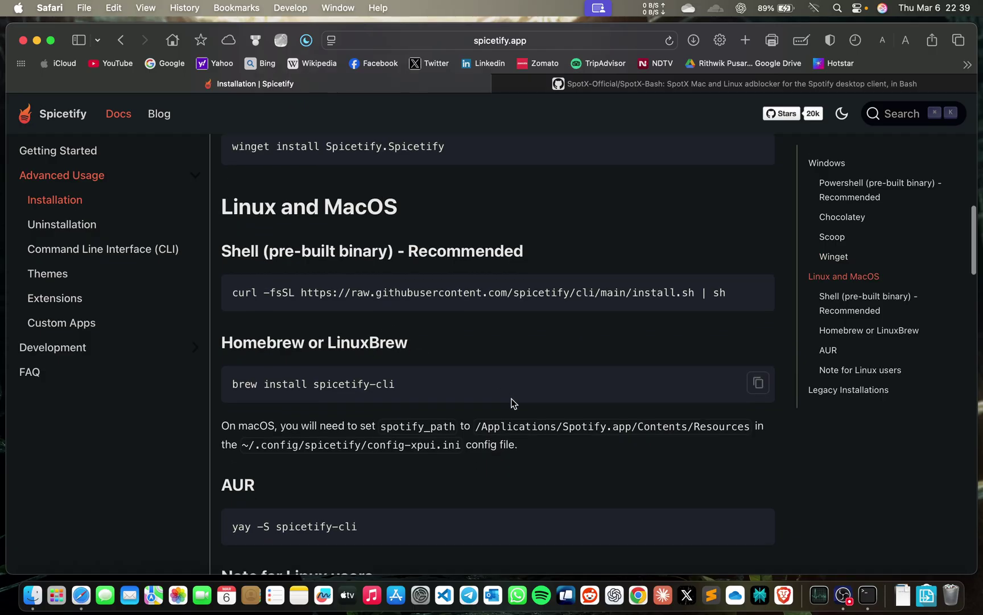
{"action": "left_click_drag", "start_coordinate": [226, 392], "coordinate": [415, 386]}
{"action": "left_click", "coordinate": [602, 286]}
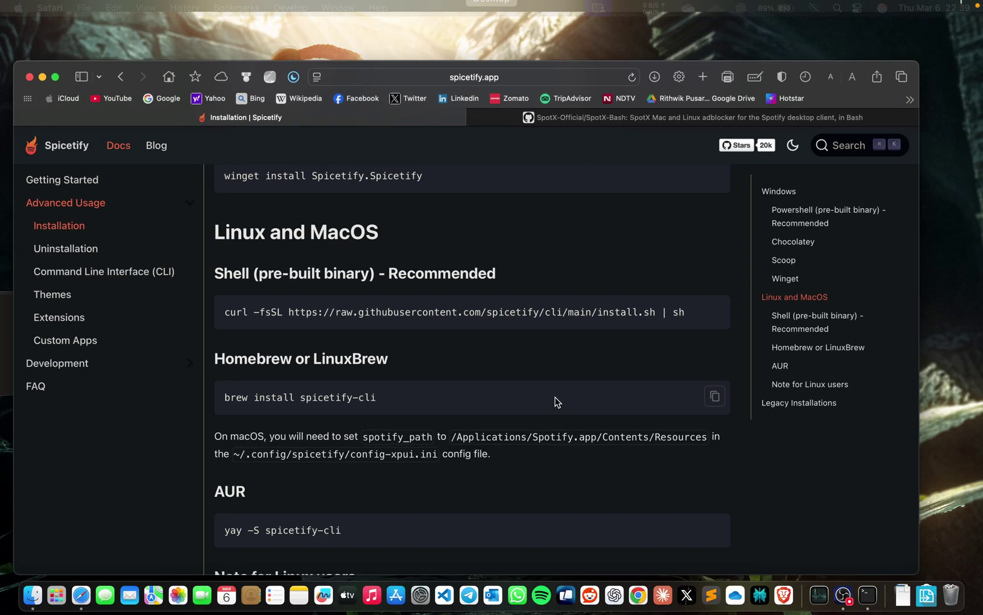
- Bring Terminal forward and erase the previously pasted Marketplace command
{"action": "key", "text": "ctrl+Up"}
{"action": "left_click", "coordinate": [467, 226]}
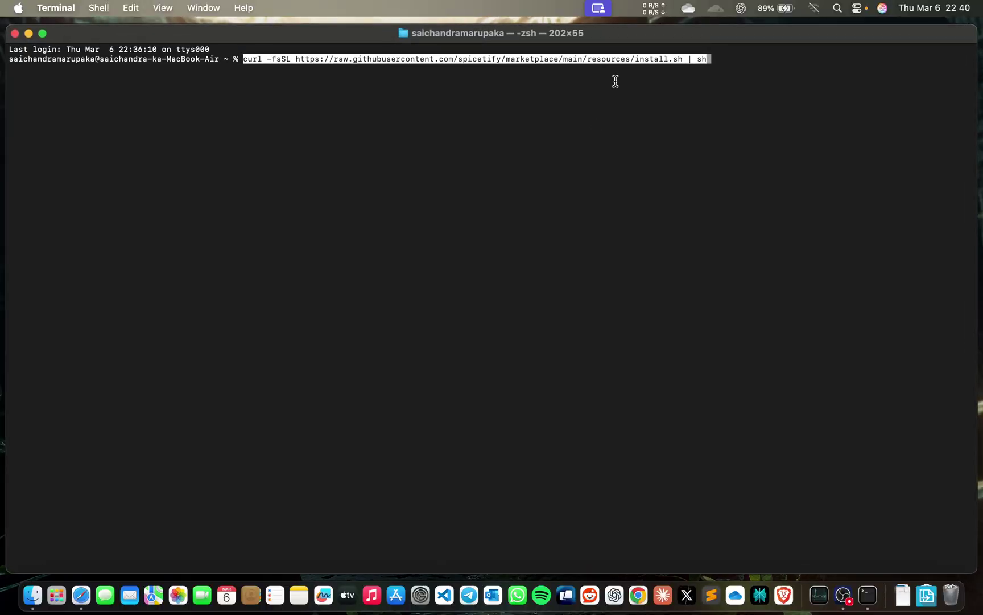
{"action": "key", "text": "BackSpace"}
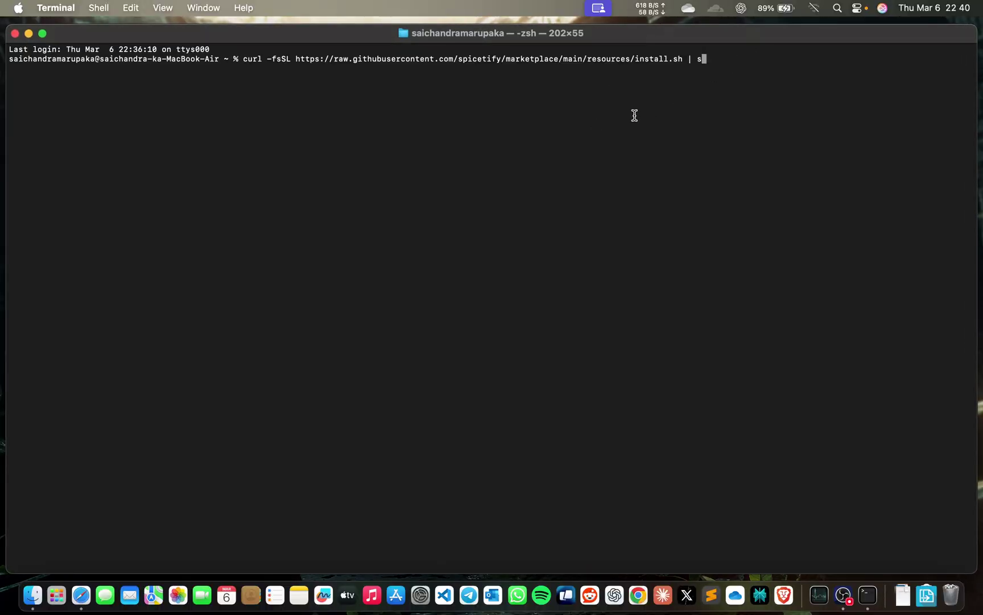
{"action": "key", "text": "ctrl+Up"}
{"action": "left_click", "coordinate": [265, 101]}
{"action": "left_click", "coordinate": [871, 594]}
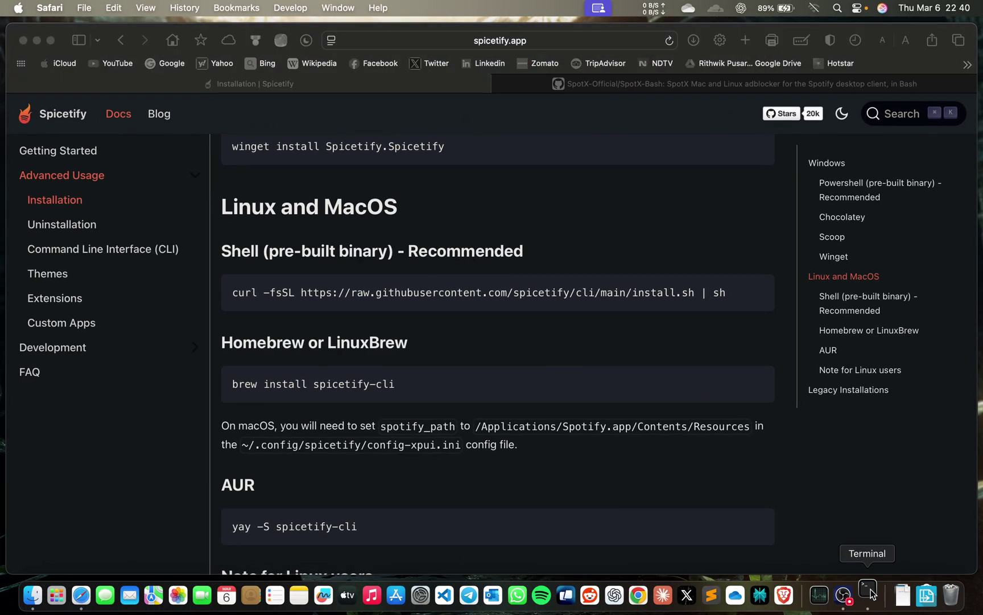
- Run the Spicetify CLI curl install script, answering Y to also install Marketplace
{"action": "key", "text": "super+v"}
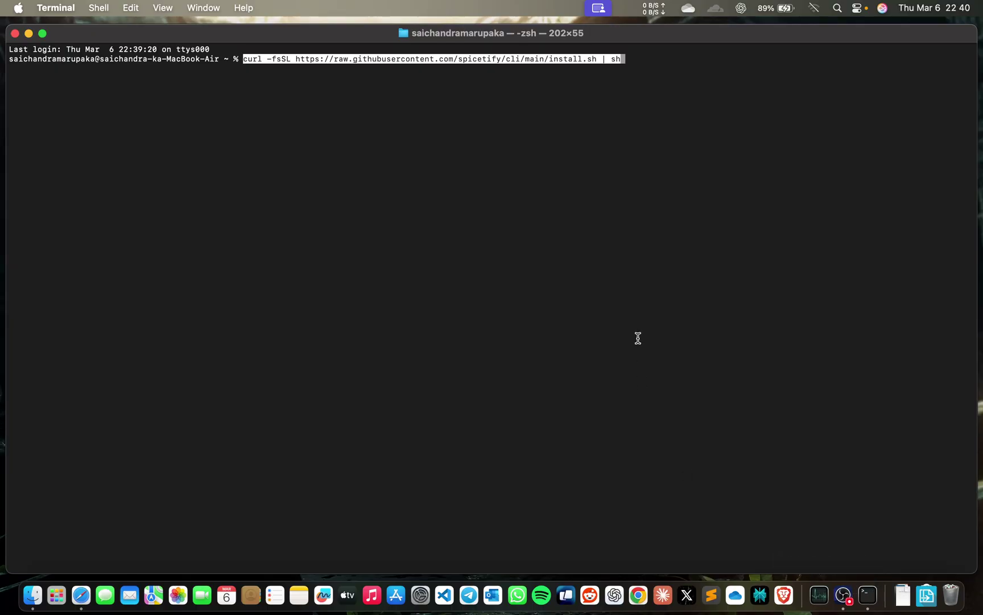
{"action": "key", "text": "Return"}
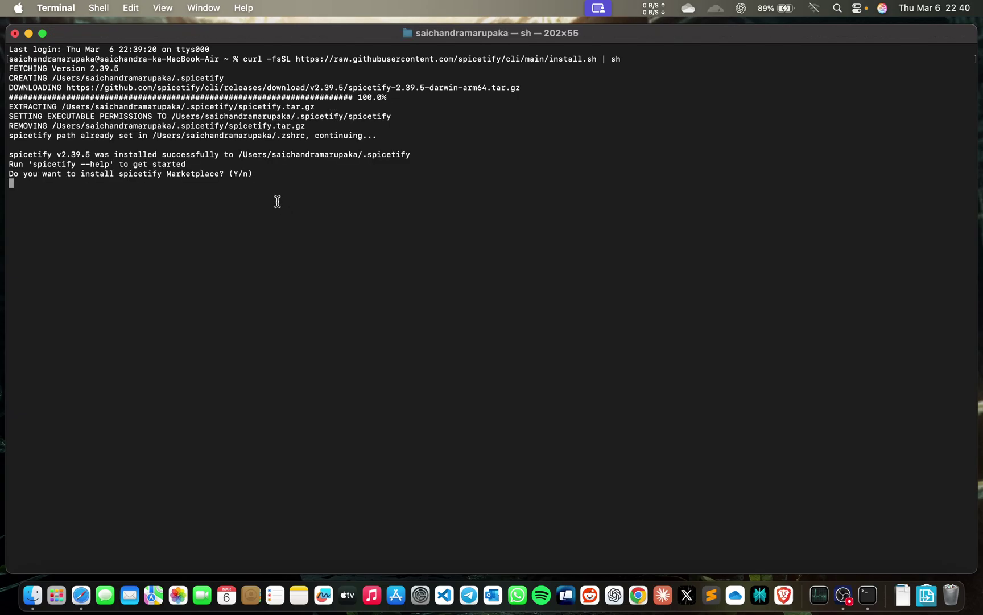
{"action": "type", "text": "Y"}
{"action": "key", "text": "Return"}
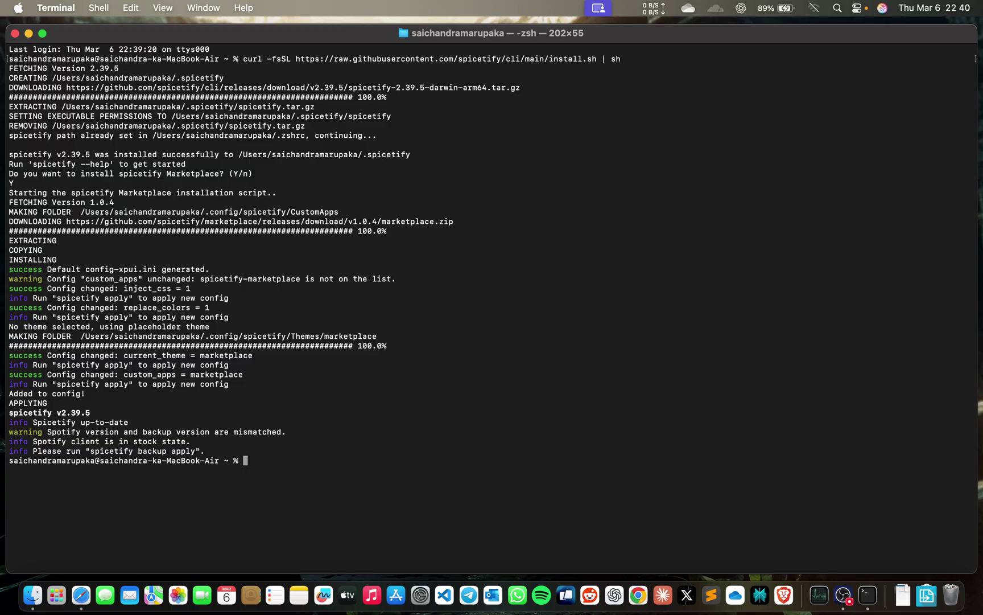
{"action": "left_click_drag", "start_coordinate": [90, 452], "coordinate": [193, 447]}
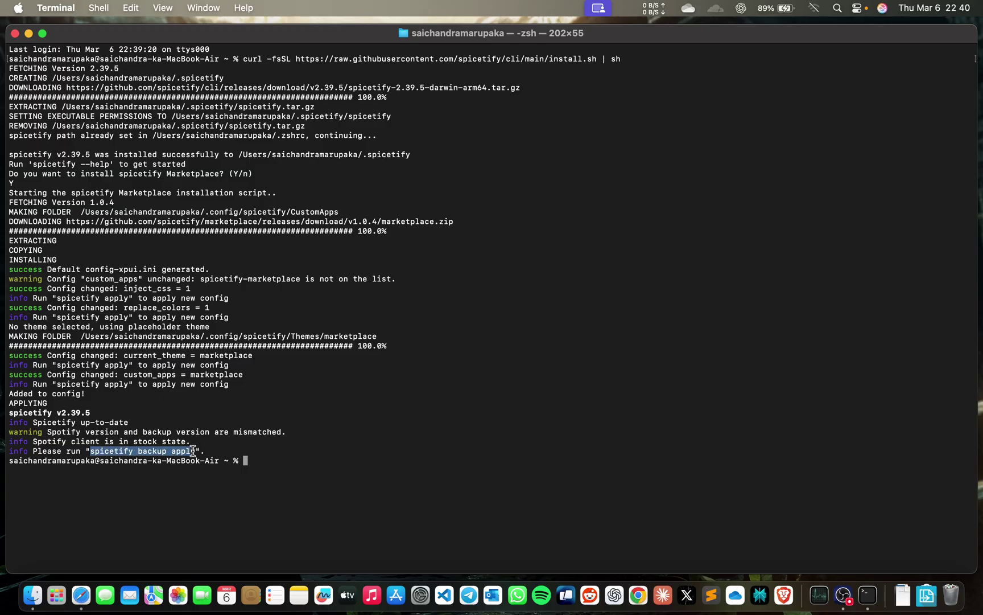
- Copy the suggested 'spicetify backup apply' command into the prompt and run it
{"action": "key", "text": "super+c"}
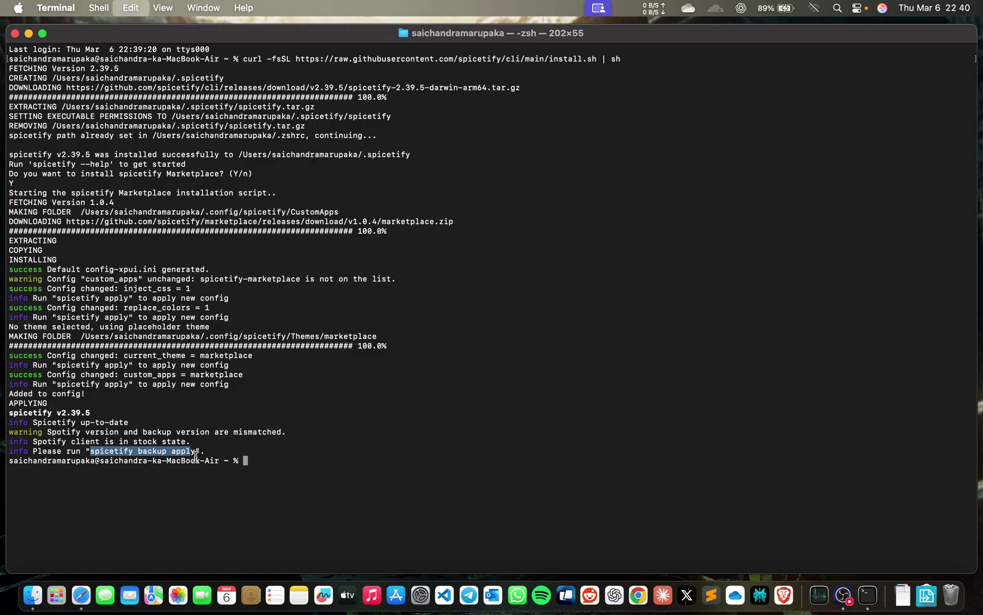
{"action": "left_click", "coordinate": [261, 459]}
{"action": "key", "text": "super+v"}
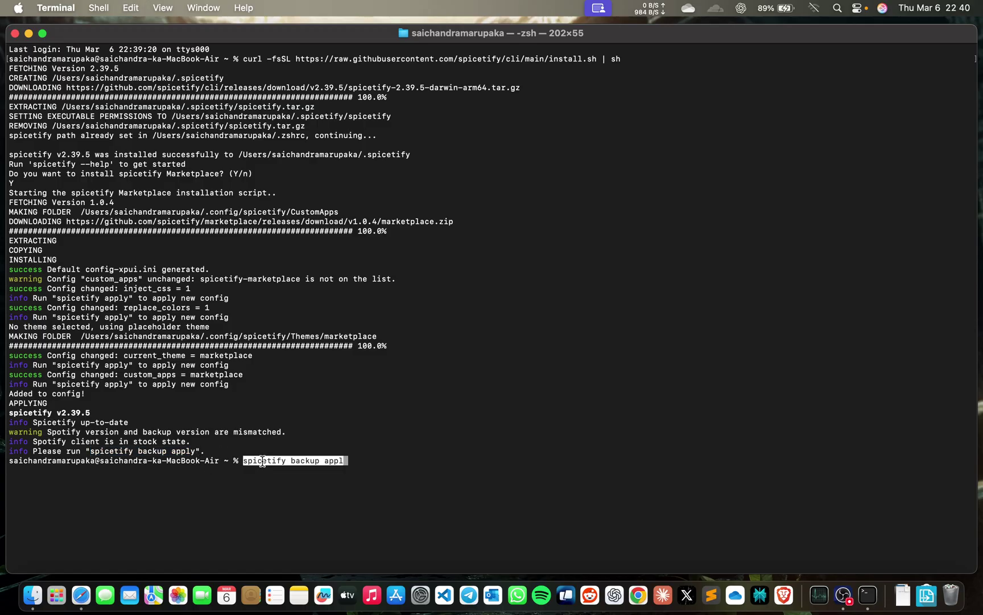
{"action": "type", "text": "y"}
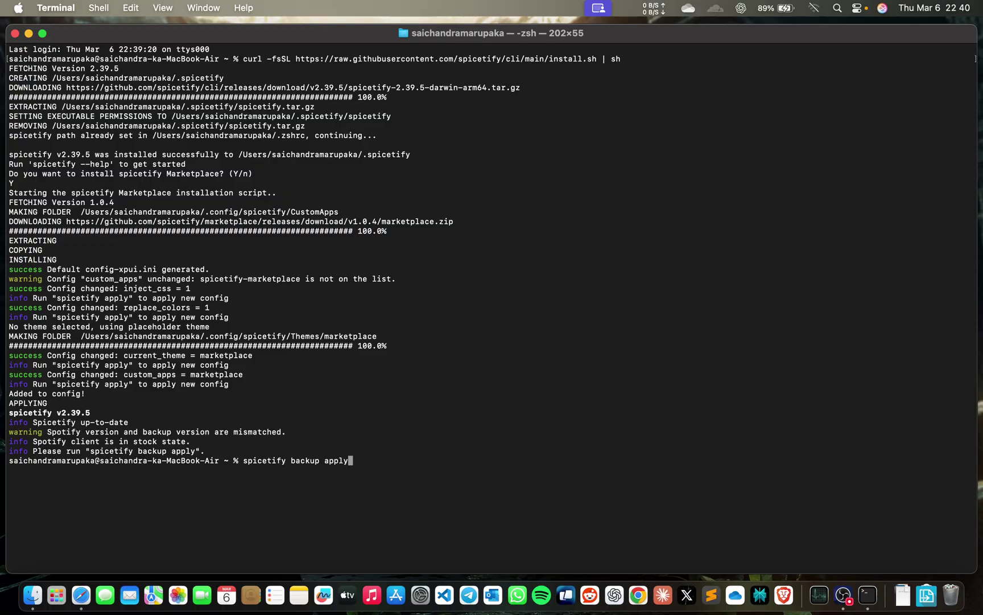
{"action": "key", "text": "Return"}
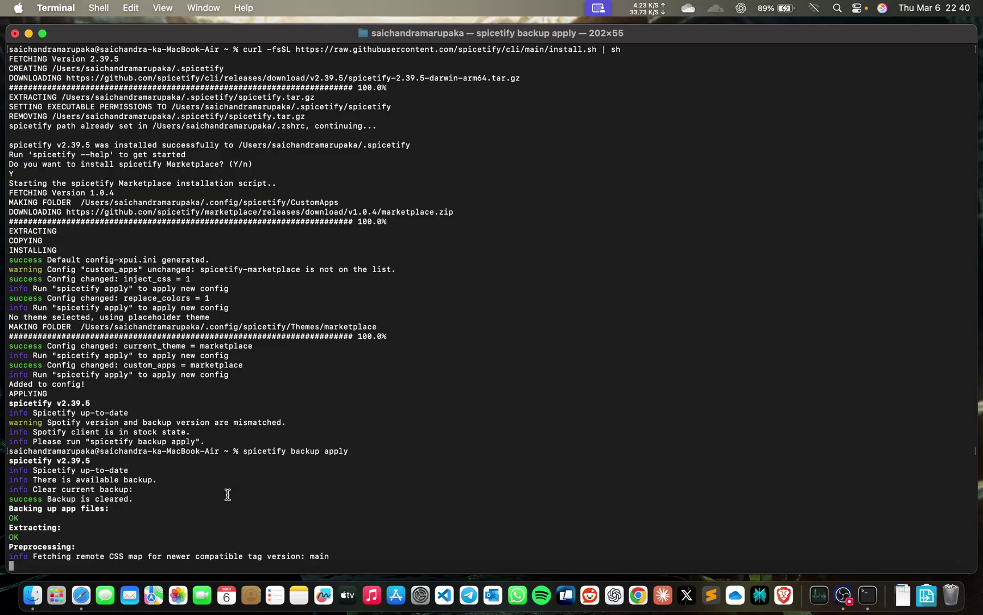
{"action": "key", "text": "ctrl+Up"}
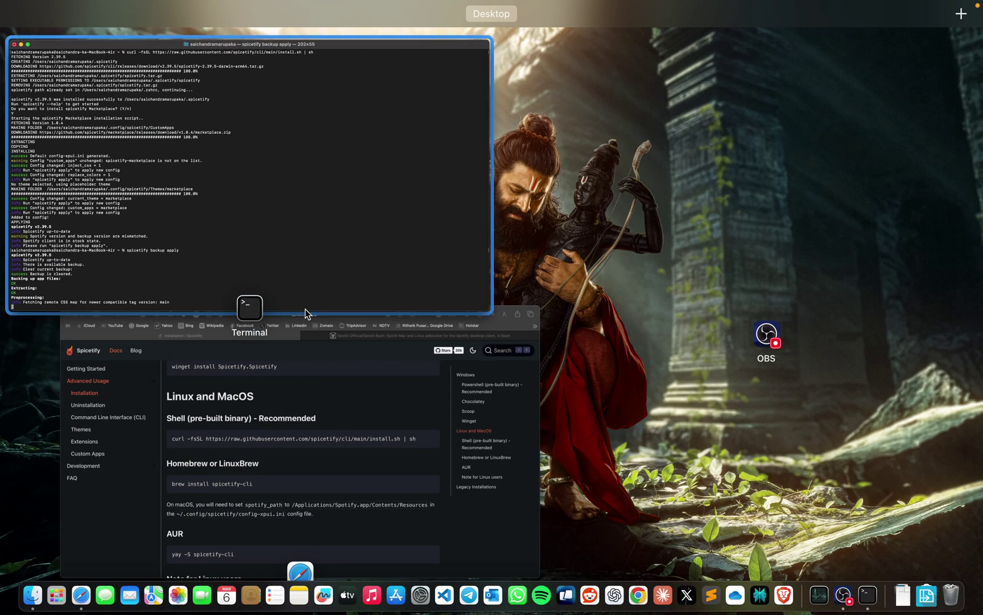
{"action": "left_click", "coordinate": [305, 308]}
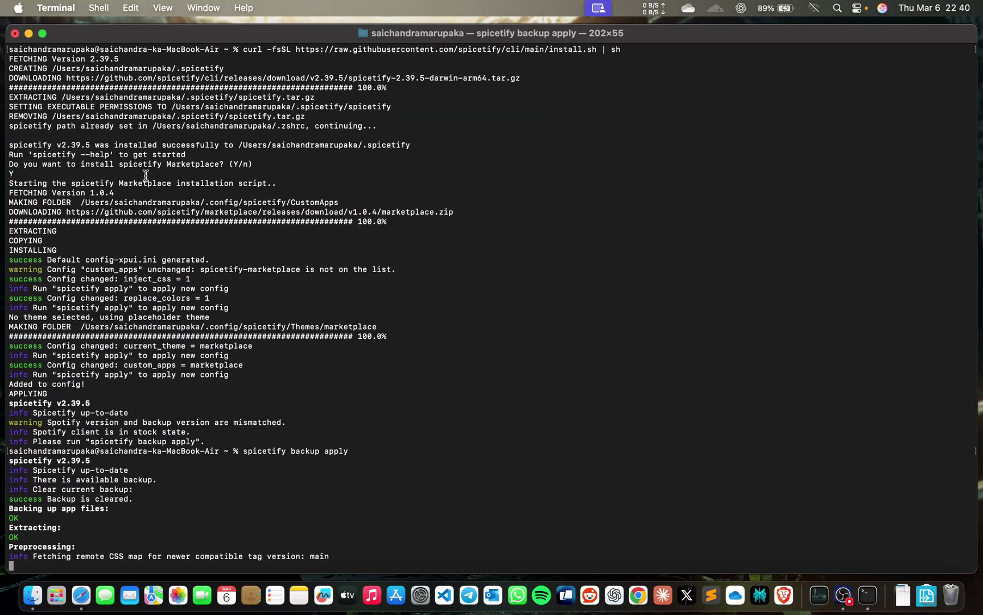
{"action": "key", "text": "ctrl+Up"}
- Scroll the Spicetify install page to the Homebrew option, then return to Terminal
{"action": "left_click", "coordinate": [390, 395]}
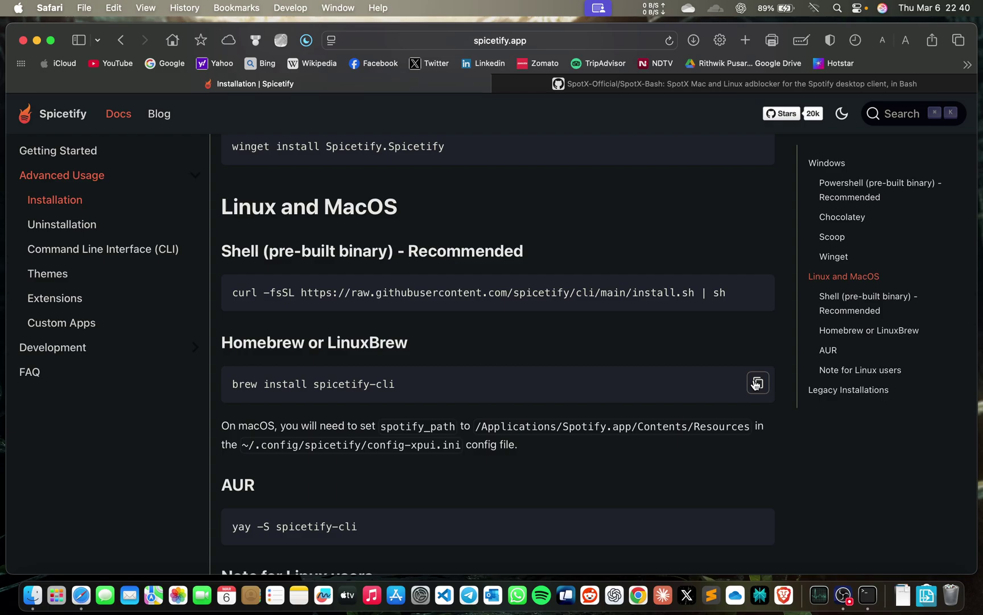
{"action": "scroll", "coordinate": [755, 384], "scroll_direction": "down", "scroll_amount": 3}
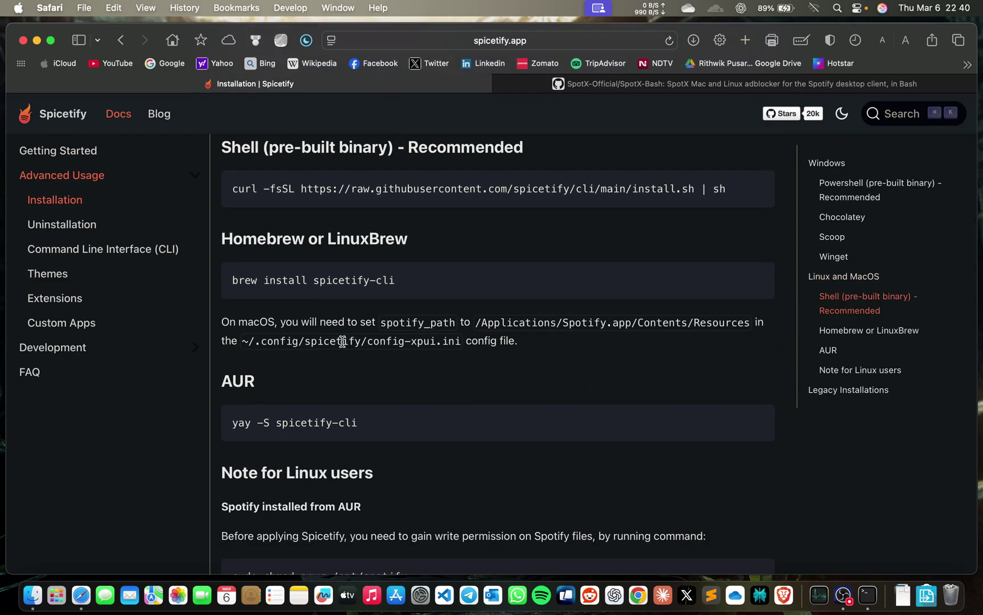
{"action": "key", "text": "ctrl+Up"}
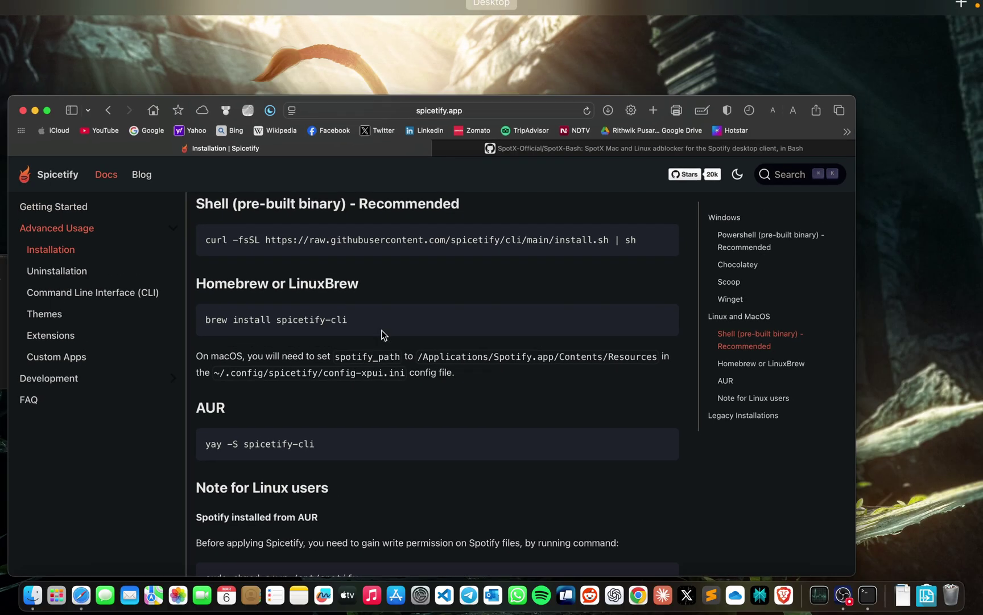
{"action": "left_click", "coordinate": [384, 245]}
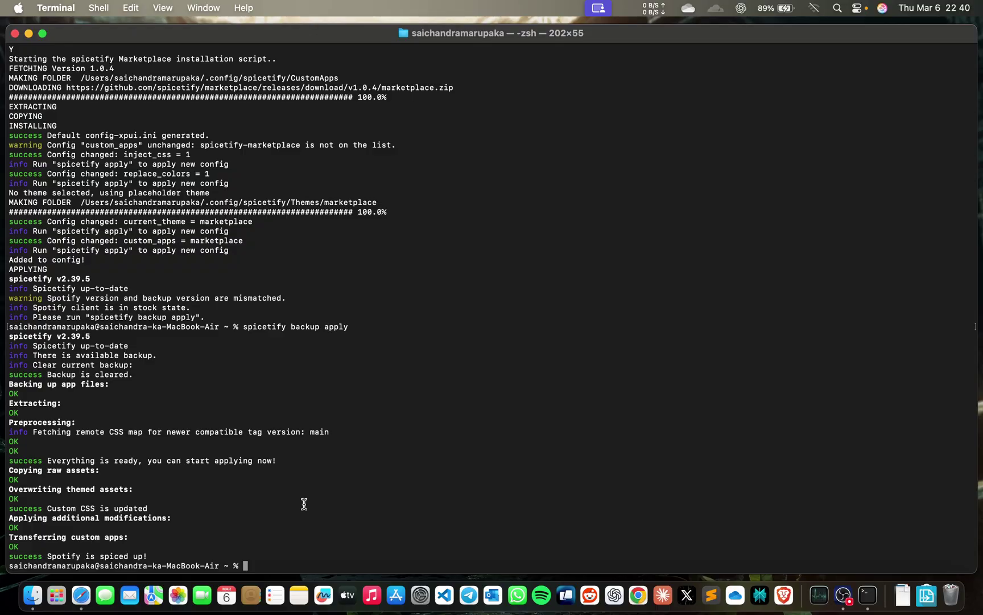
- Run 'brew install spicetify-cli' and select the Summary line showing the 2.39.5 Cellar path
{"action": "key", "text": "super+v"}
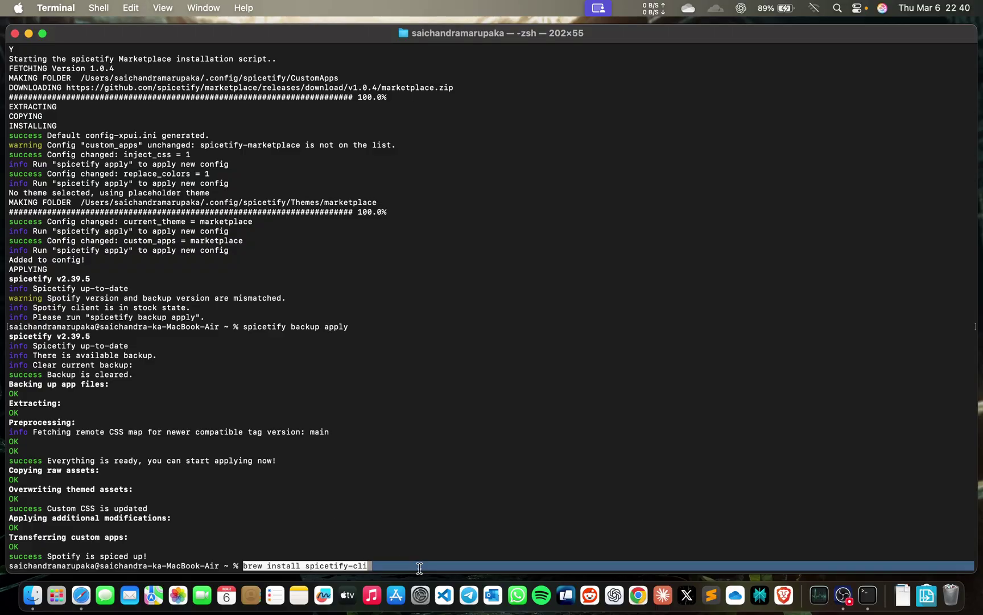
{"action": "key", "text": "Return"}
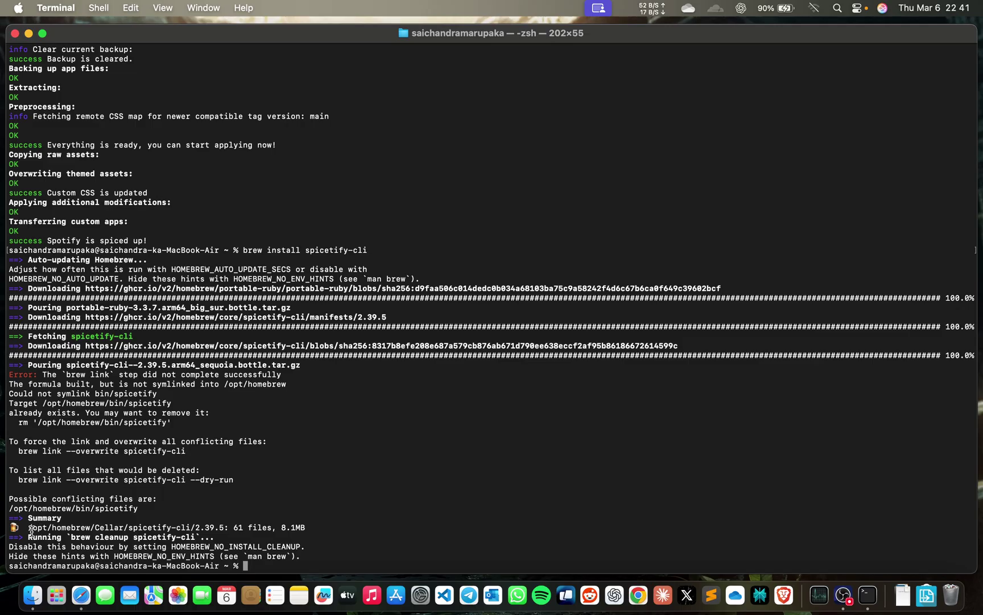
{"action": "left_click_drag", "start_coordinate": [27, 527], "coordinate": [206, 524]}
- In Safari, select and read the macOS spotify_path note on the install page
{"action": "key", "text": "ctrl+Up"}
{"action": "left_click", "coordinate": [364, 370]}
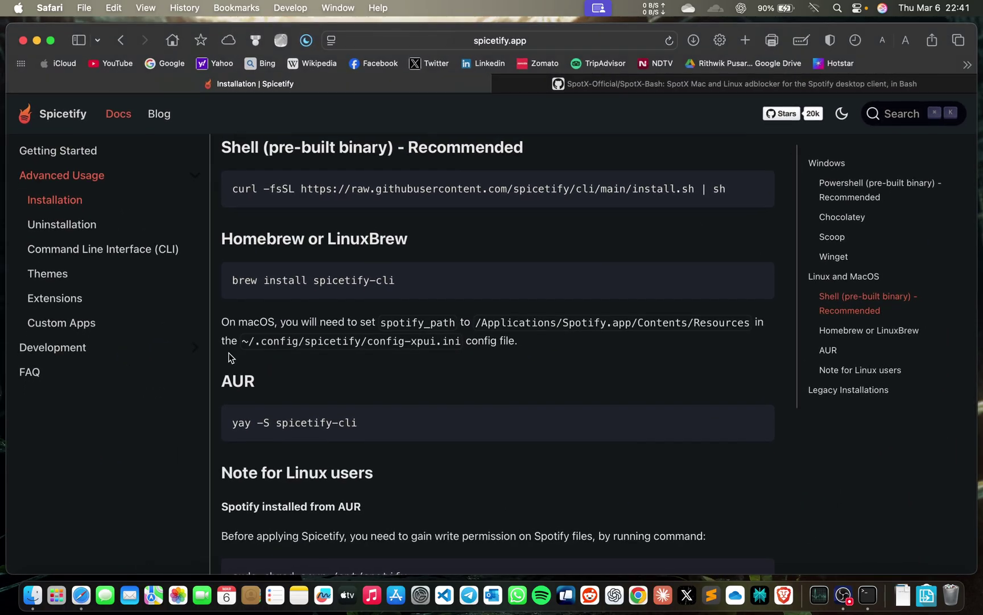
{"action": "left_click_drag", "start_coordinate": [382, 319], "coordinate": [458, 337]}
{"action": "left_click", "coordinate": [459, 337]}
{"action": "scroll", "coordinate": [459, 338], "scroll_direction": "down", "scroll_amount": 6}
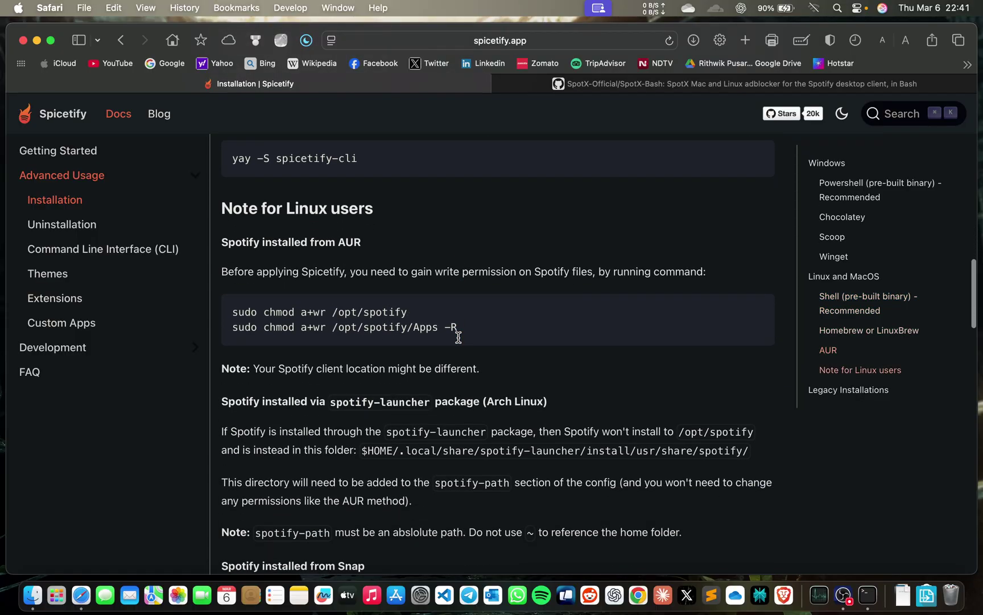
- Return to Terminal and launch Spotify from the Dock
{"action": "key", "text": "ctrl+Up"}
{"action": "left_click", "coordinate": [467, 277]}
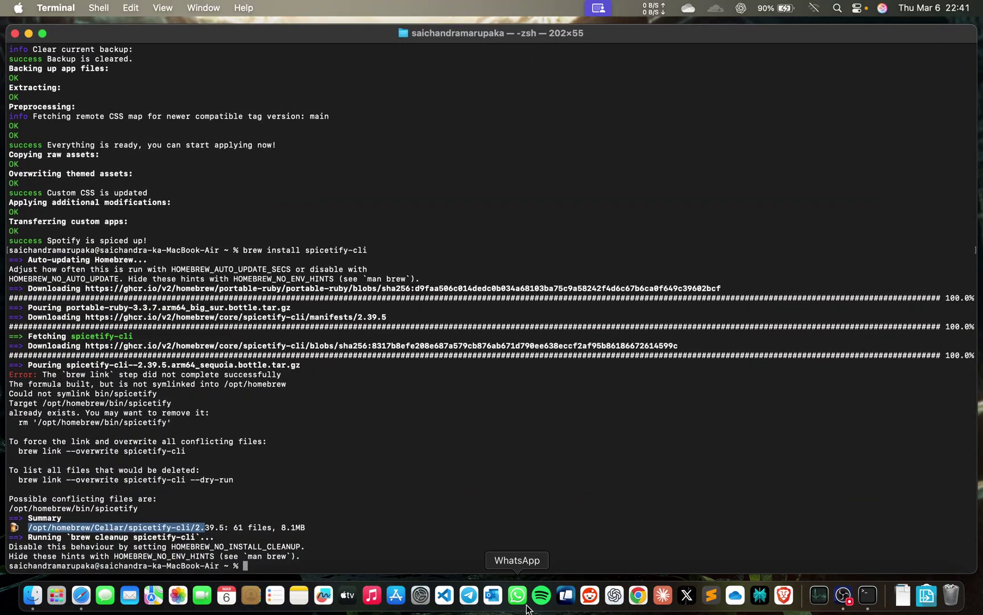
{"action": "left_click", "coordinate": [538, 598]}
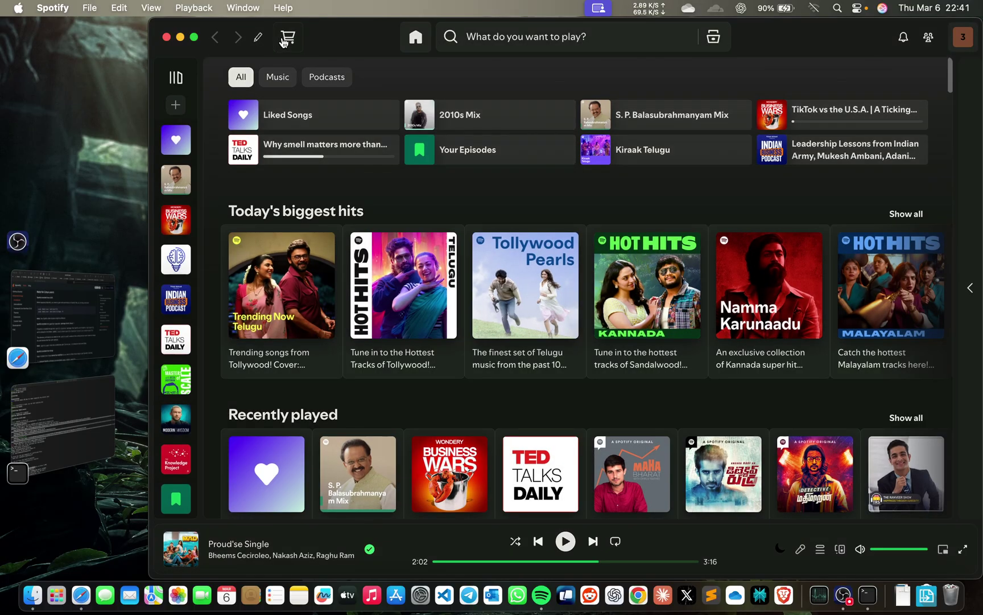
- Browse the Marketplace Installed list: Smooth Scrolling, Volume+, adblockify, Sleep Timer, Lucid theme
{"action": "left_click", "coordinate": [283, 39]}
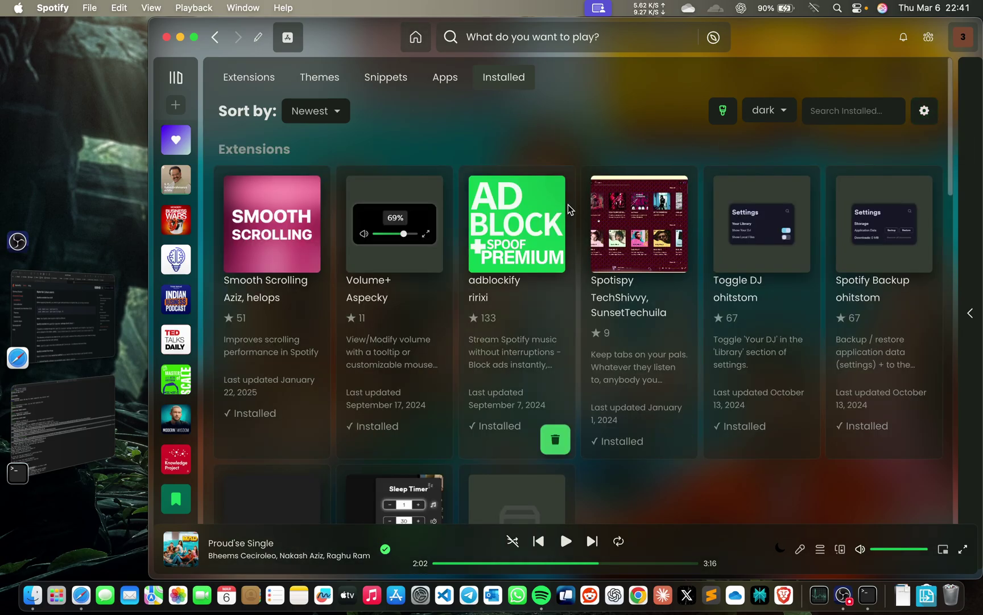
{"action": "scroll", "coordinate": [568, 204], "scroll_direction": "down", "scroll_amount": 8}
{"action": "scroll", "coordinate": [568, 204], "scroll_direction": "up", "scroll_amount": 7}
{"action": "scroll", "coordinate": [568, 205], "scroll_direction": "up", "scroll_amount": 1}
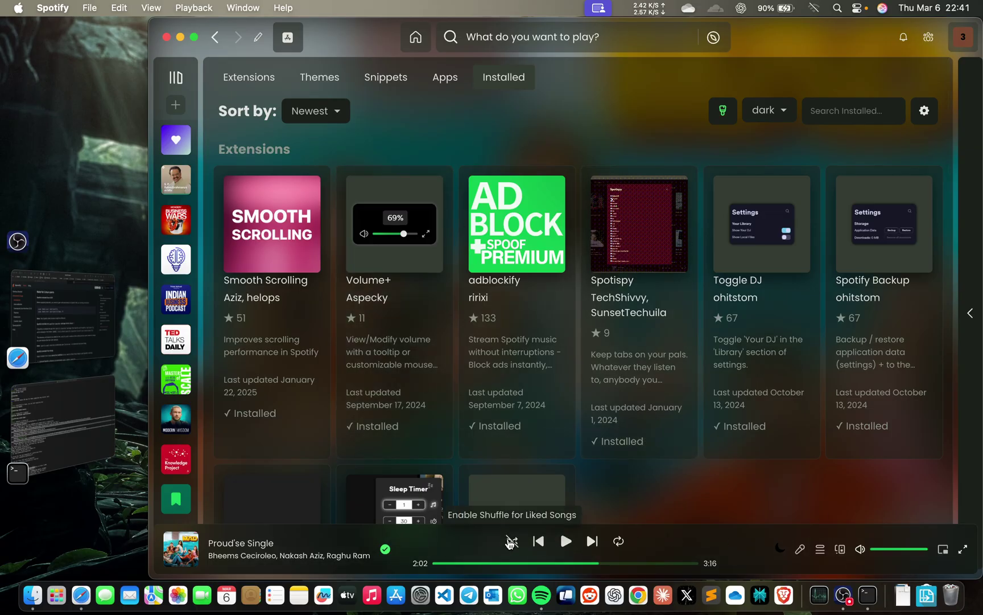
{"action": "scroll", "coordinate": [519, 435], "scroll_direction": "down", "scroll_amount": 4}
{"action": "scroll", "coordinate": [603, 345], "scroll_direction": "down", "scroll_amount": 1}
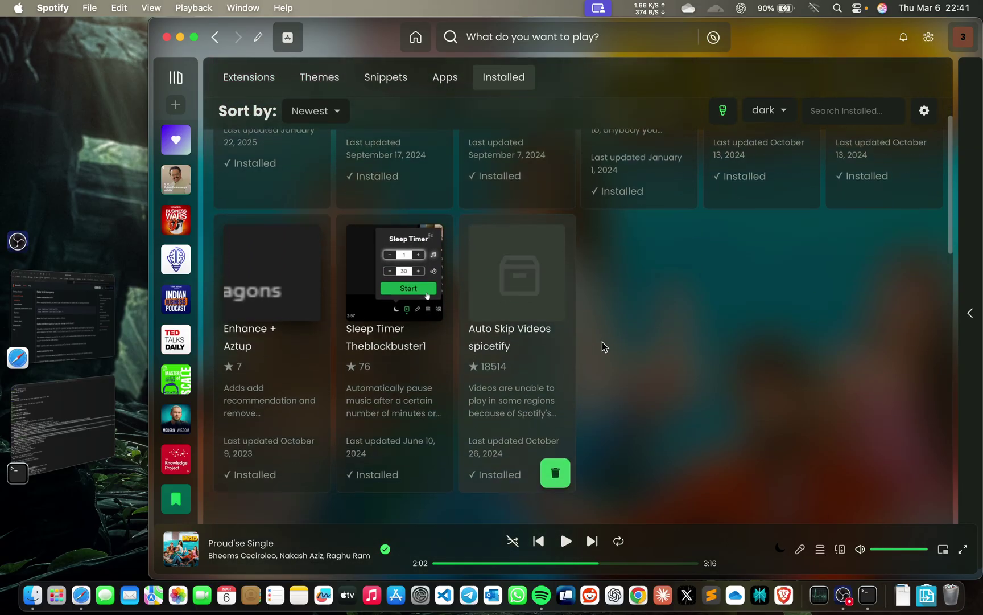
- Check the account menu, scroll the list again, and widen Spotify to full screen width
{"action": "left_click", "coordinate": [963, 37]}
{"action": "scroll", "coordinate": [734, 257], "scroll_direction": "down", "scroll_amount": 7}
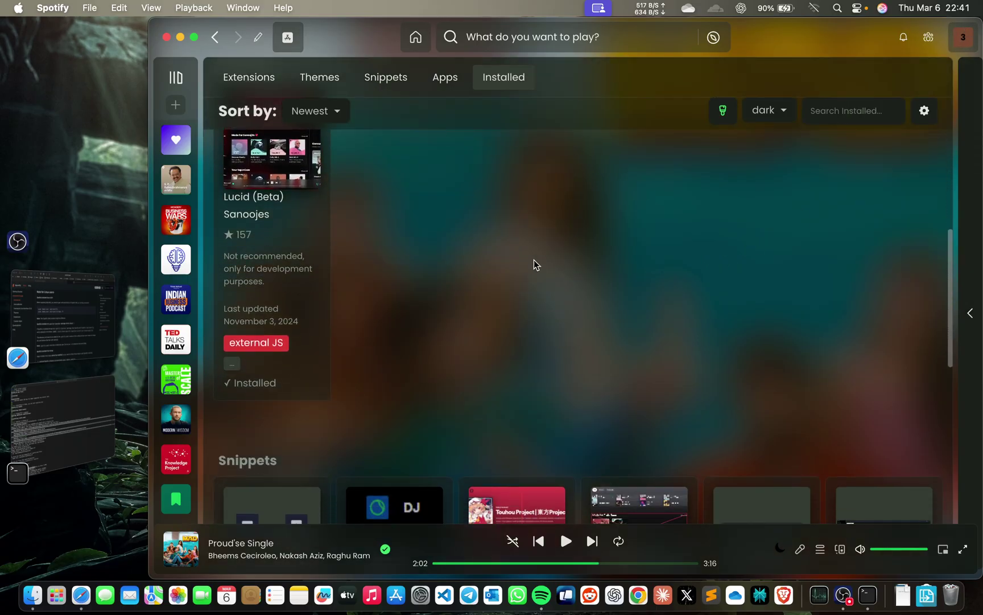
{"action": "scroll", "coordinate": [530, 262], "scroll_direction": "up", "scroll_amount": 2}
{"action": "scroll", "coordinate": [347, 277], "scroll_direction": "down", "scroll_amount": 3}
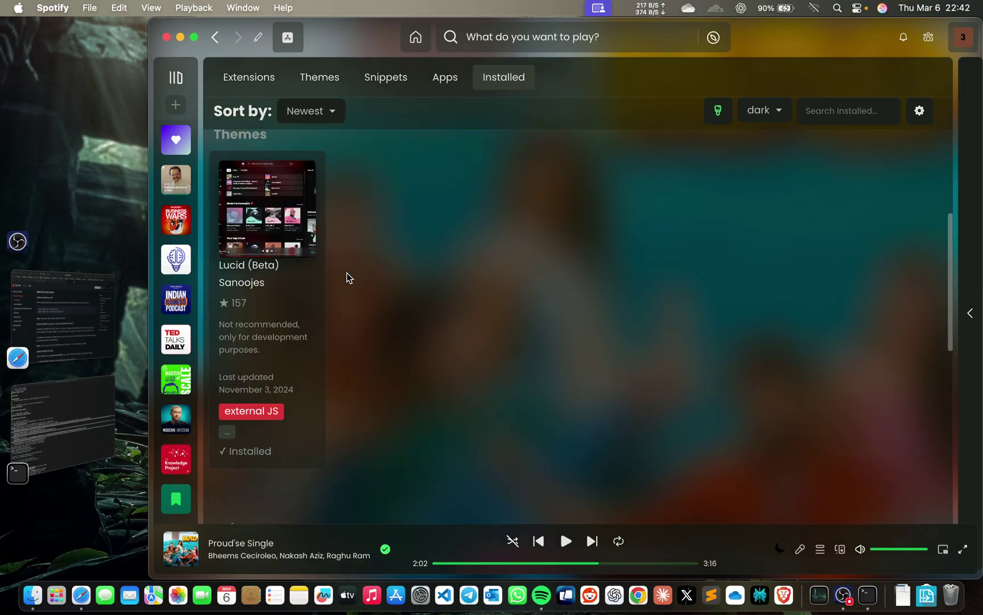
{"action": "double_click", "coordinate": [347, 35]}
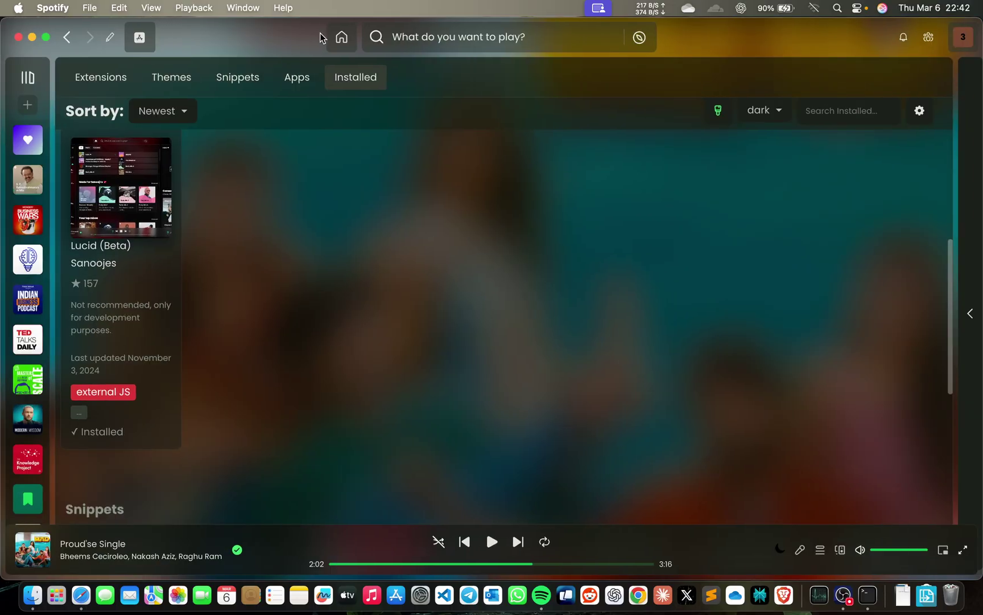
- From Home, try and close the Spotisphy panel, then view the account menu's Lucid Settings and Volume+ entries
{"action": "left_click", "coordinate": [341, 37]}
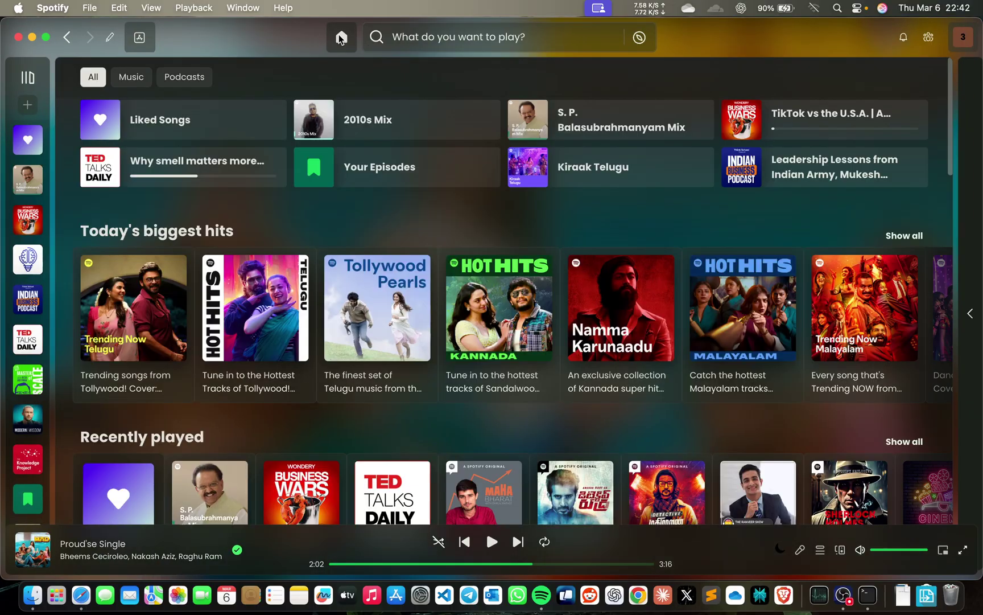
{"action": "scroll", "coordinate": [350, 249], "scroll_direction": "down", "scroll_amount": 15}
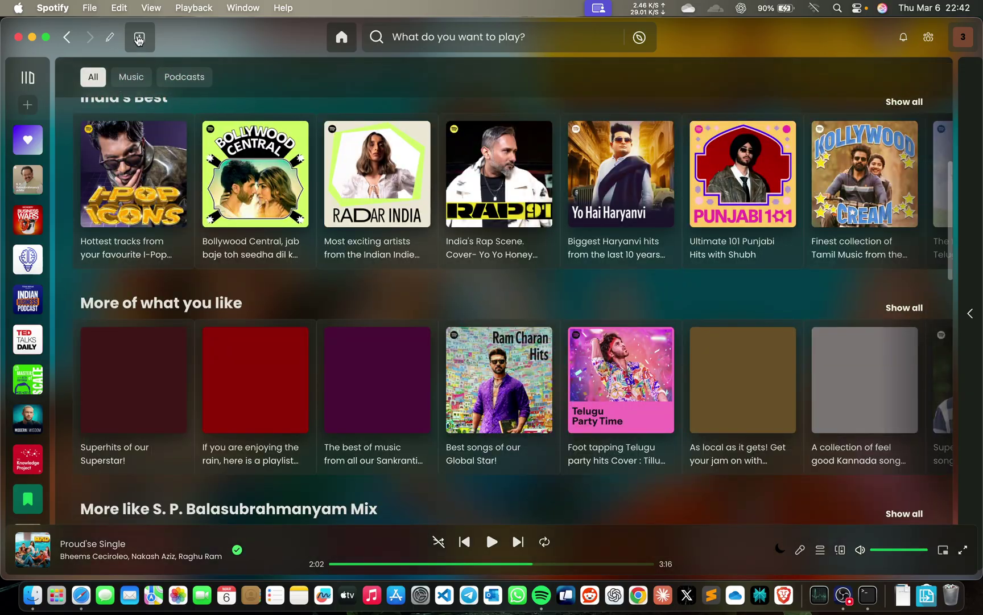
{"action": "left_click", "coordinate": [110, 36]}
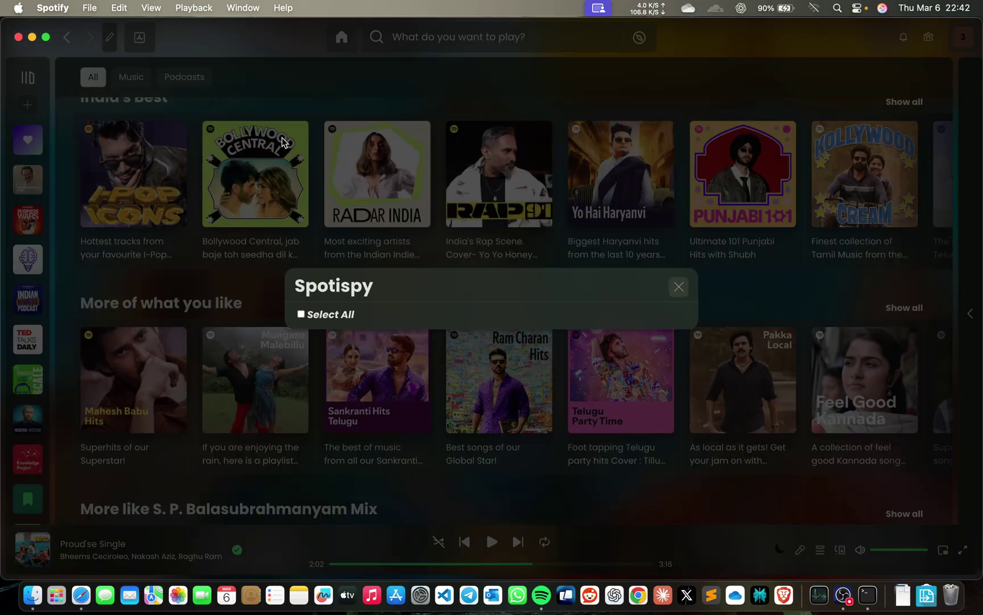
{"action": "left_click", "coordinate": [677, 287]}
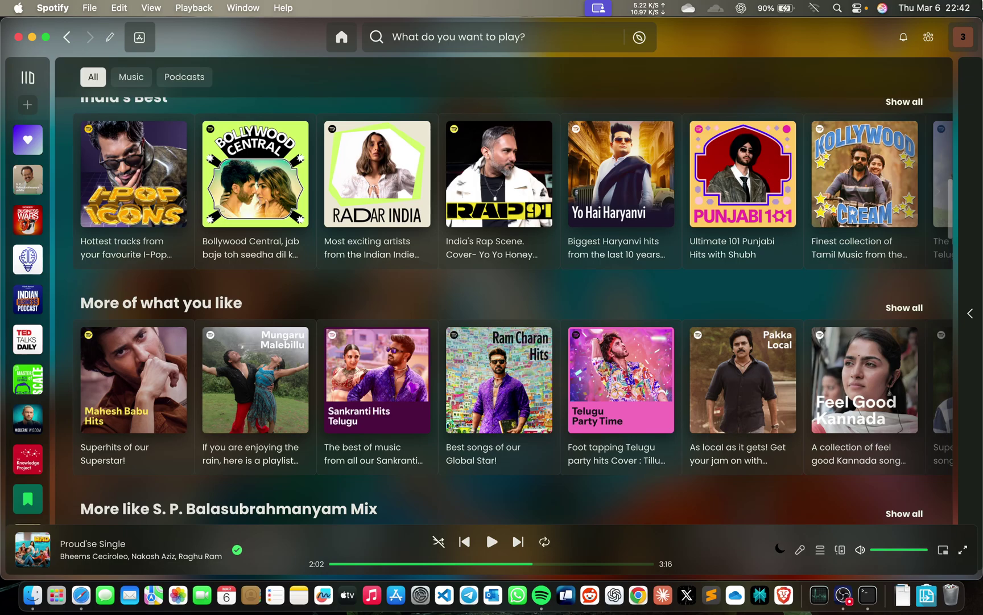
{"action": "left_click", "coordinate": [962, 37]}
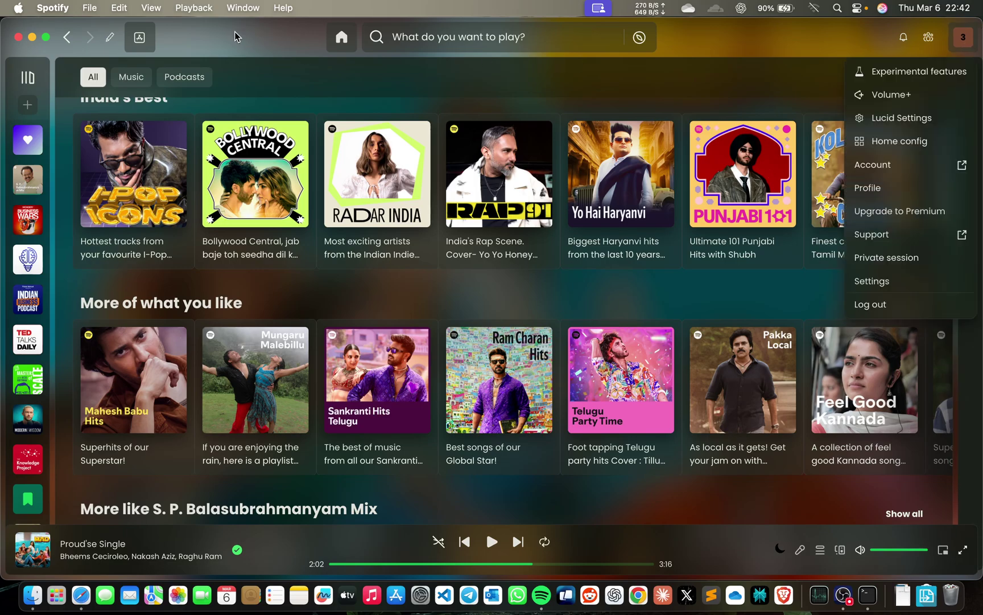
- Open the Marketplace settings' back up and restore options, then close that dialog
{"action": "left_click", "coordinate": [137, 40]}
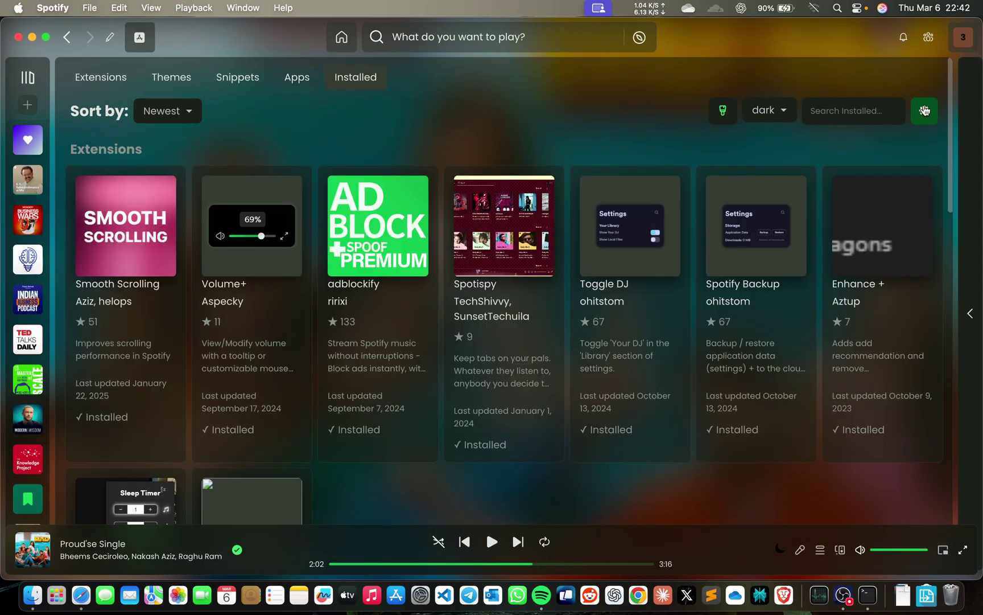
{"action": "left_click", "coordinate": [924, 110]}
{"action": "scroll", "coordinate": [495, 321], "scroll_direction": "down", "scroll_amount": 5}
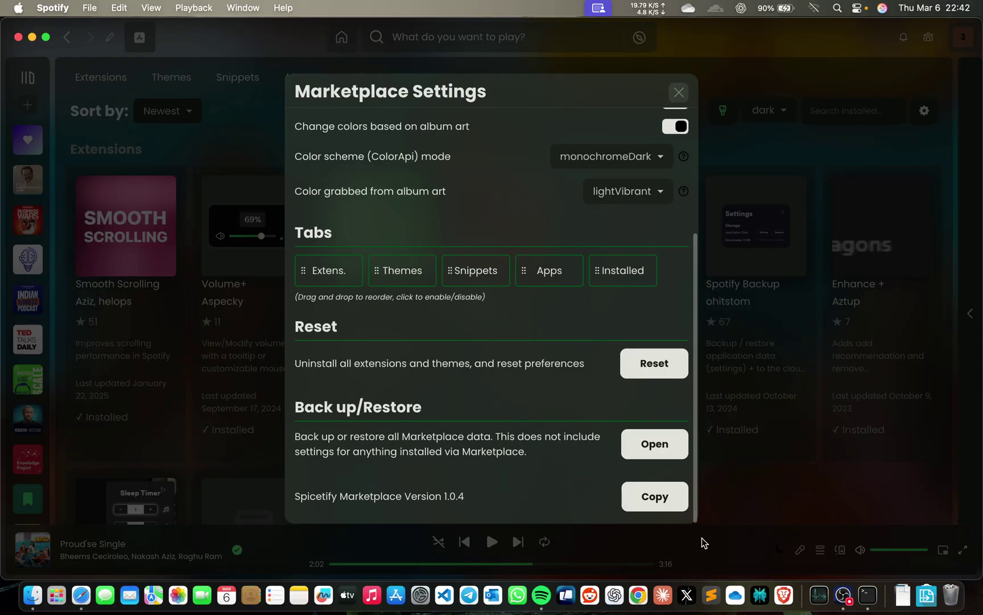
{"action": "left_click", "coordinate": [654, 444]}
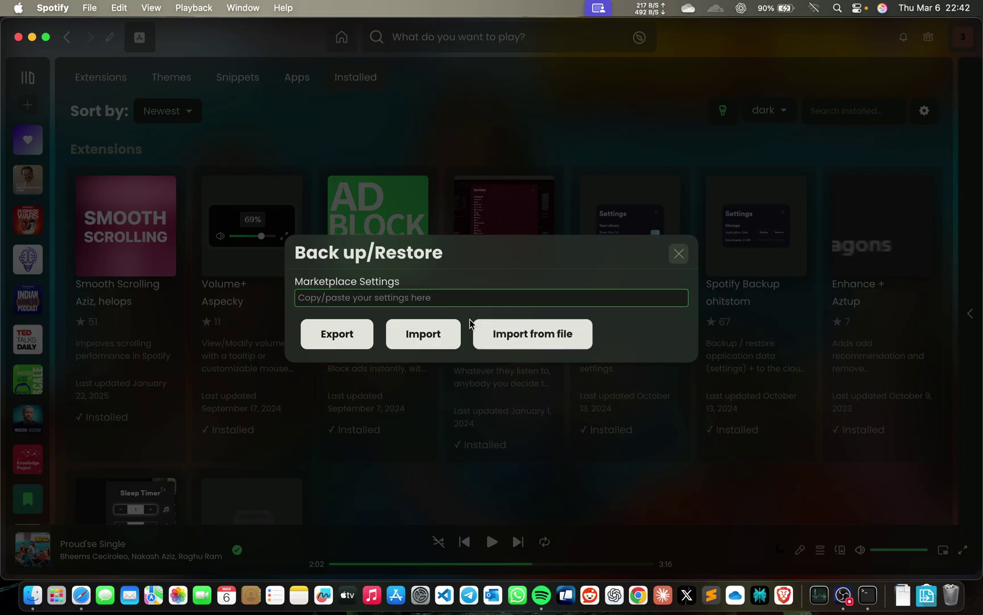
{"action": "left_click", "coordinate": [679, 254]}
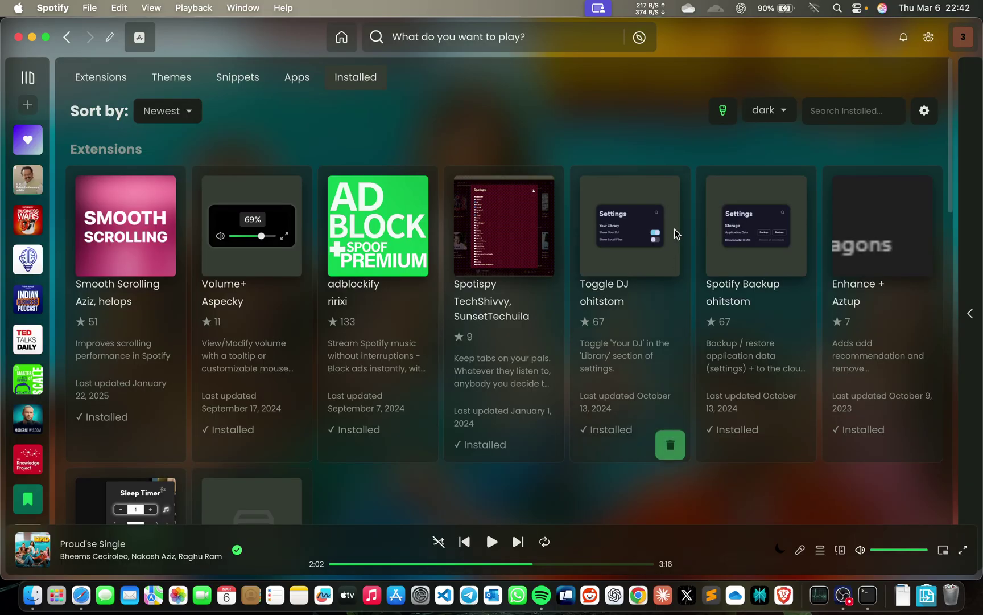
- Browse the Lucid theme settings from the profile menu, close them, and show all windows
{"action": "left_click", "coordinate": [960, 44]}
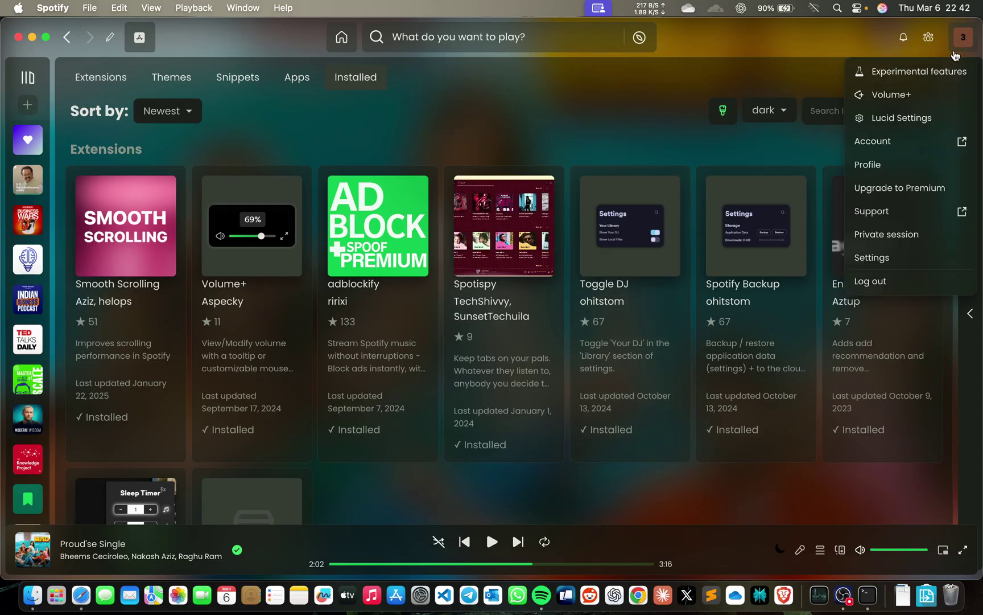
{"action": "left_click", "coordinate": [899, 117]}
{"action": "scroll", "coordinate": [520, 271], "scroll_direction": "down", "scroll_amount": 15}
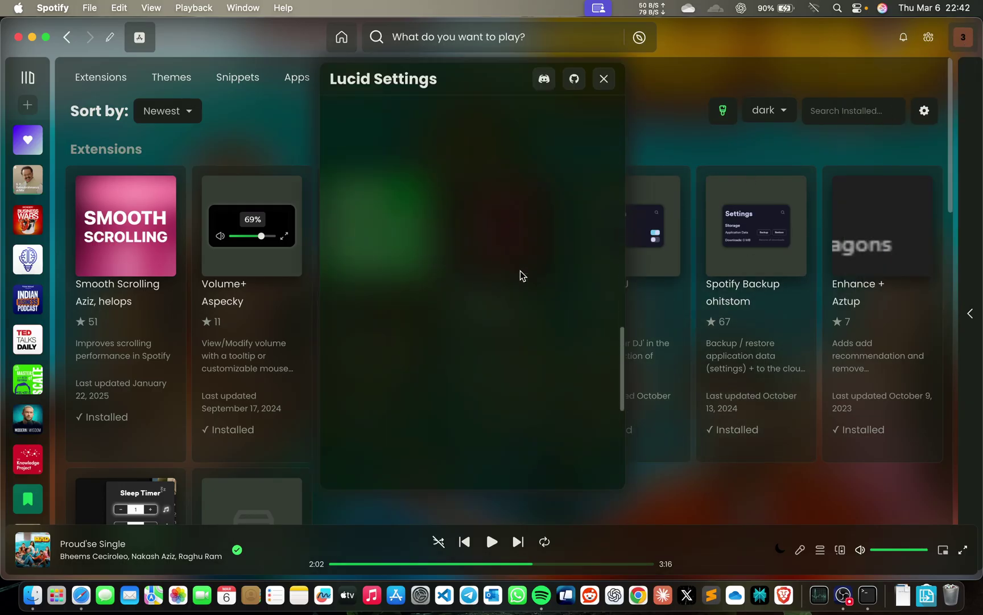
{"action": "left_click", "coordinate": [603, 77]}
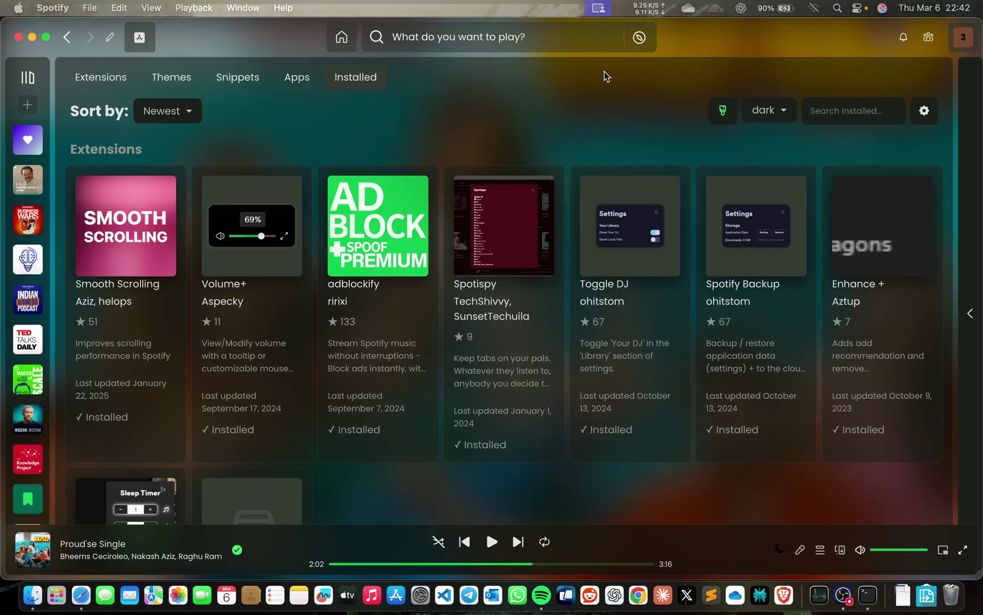
{"action": "key", "text": "ctrl+Up"}
- Paste the rm '/opt/homebrew/bin/spicetify' command at the zsh prompt, then hide Terminal to return to Spotify
{"action": "left_click", "coordinate": [482, 206]}
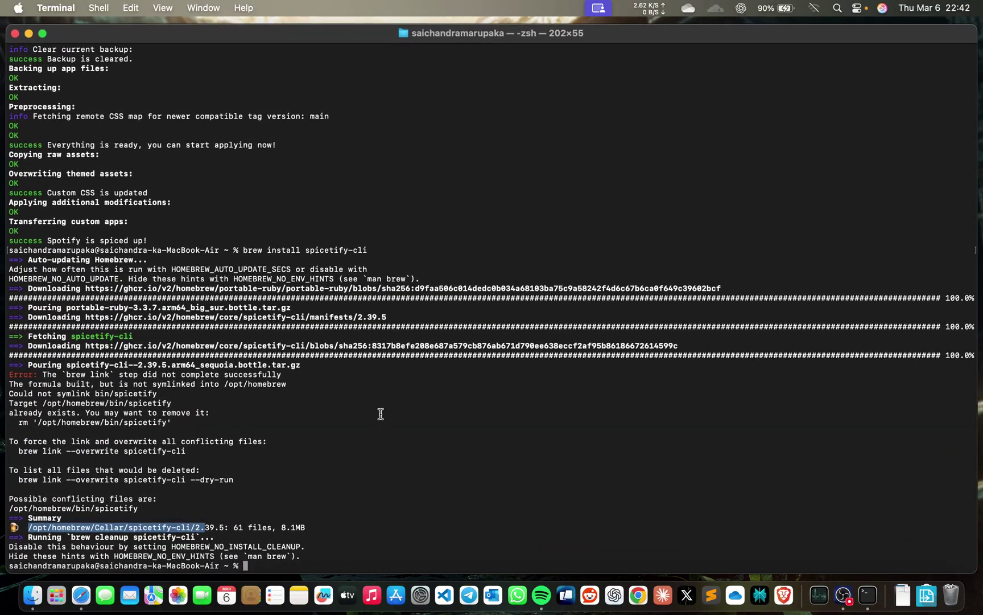
{"action": "left_click", "coordinate": [16, 449]}
{"action": "left_click_drag", "start_coordinate": [16, 449], "coordinate": [185, 449]}
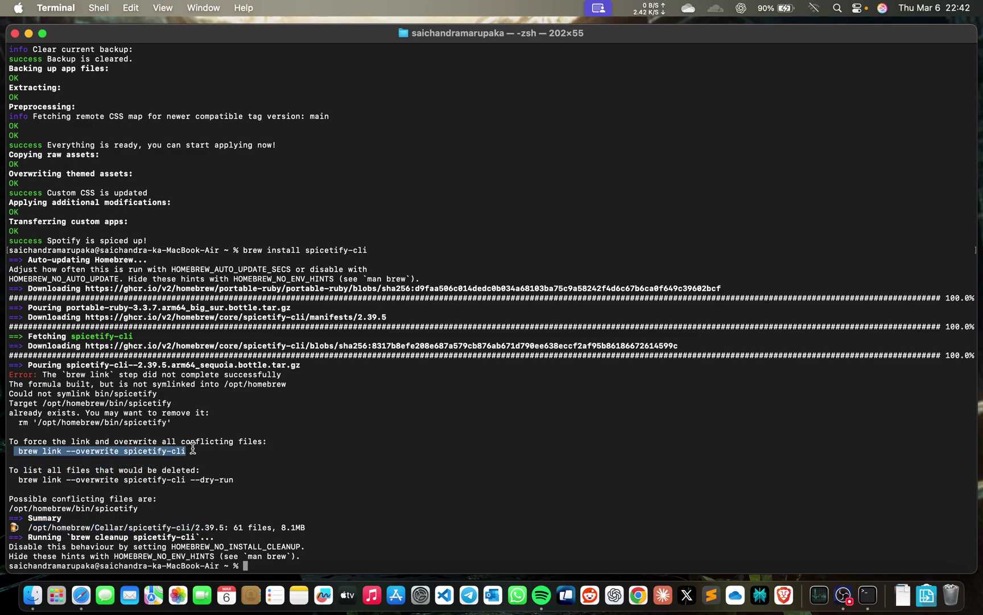
{"action": "left_click", "coordinate": [193, 449]}
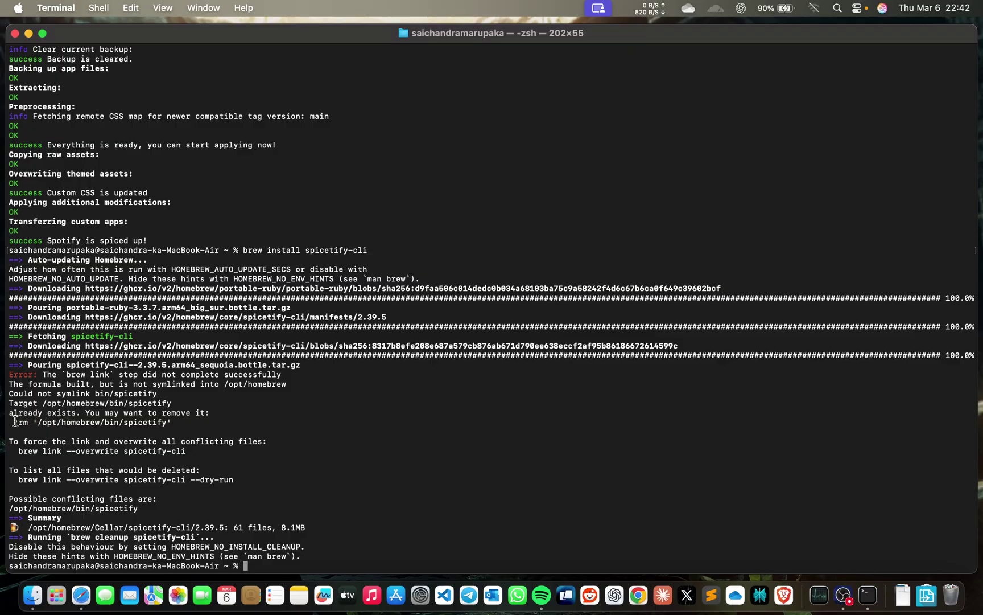
{"action": "left_click_drag", "start_coordinate": [15, 421], "coordinate": [158, 421]}
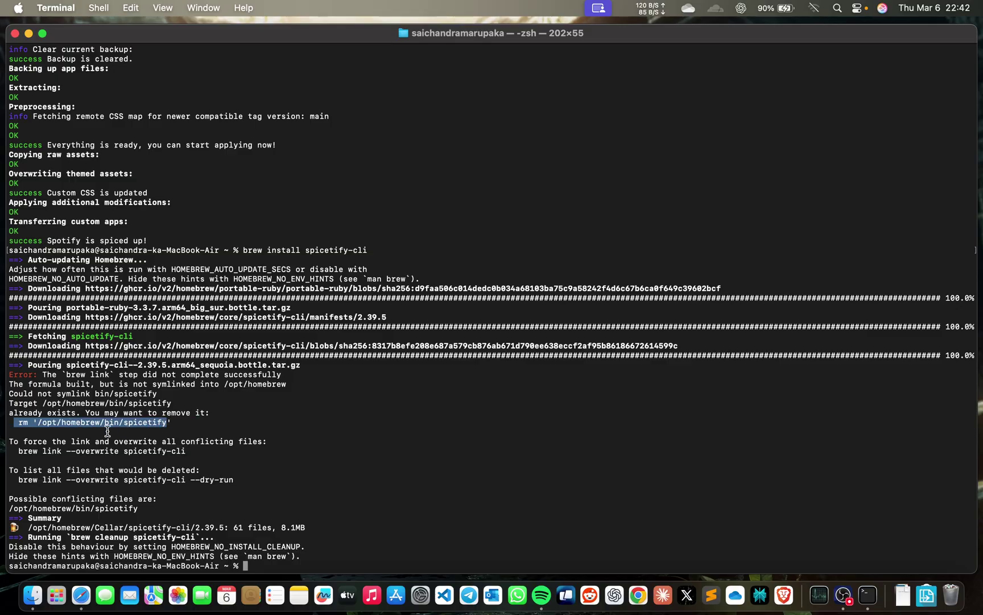
{"action": "type", "text": "rm '/opt/homebrew/bin/spicetify"}
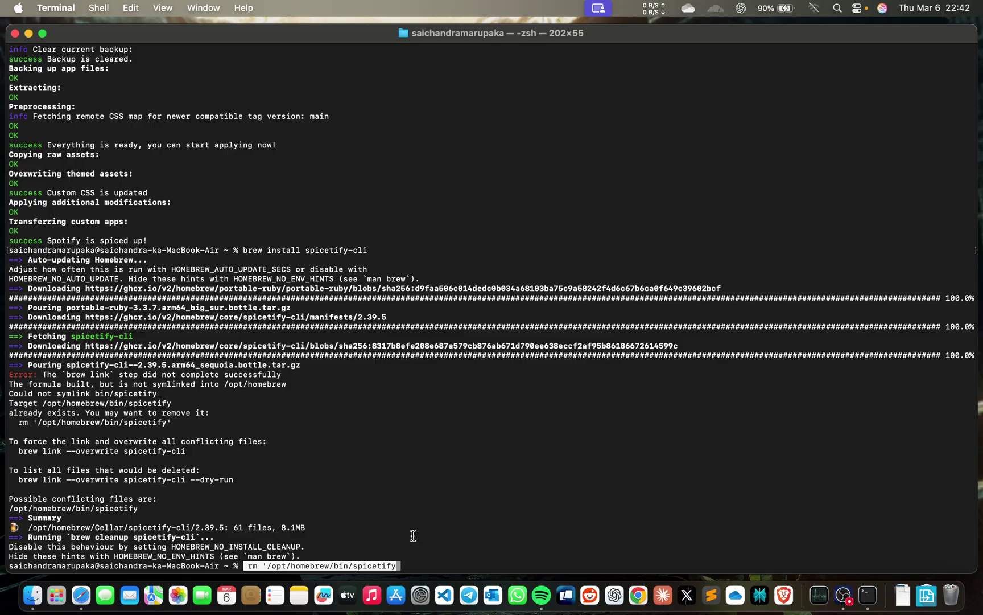
{"action": "key", "text": "super+h"}
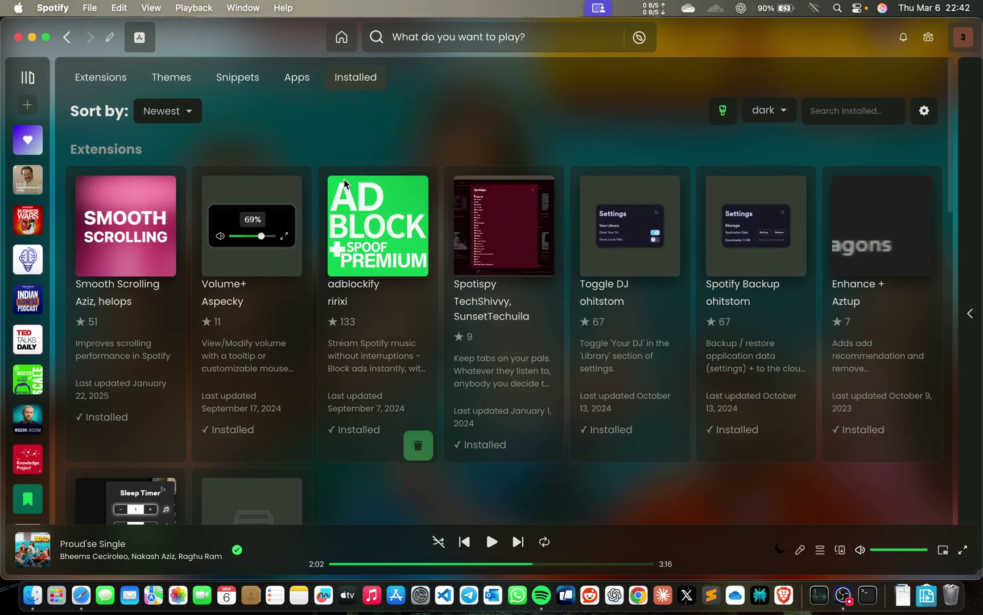
- In Safari's SpotX-Bash repository page, copy the bash install command from the Usage section
{"action": "key", "text": "ctrl+Up"}
{"action": "left_click", "coordinate": [386, 373]}
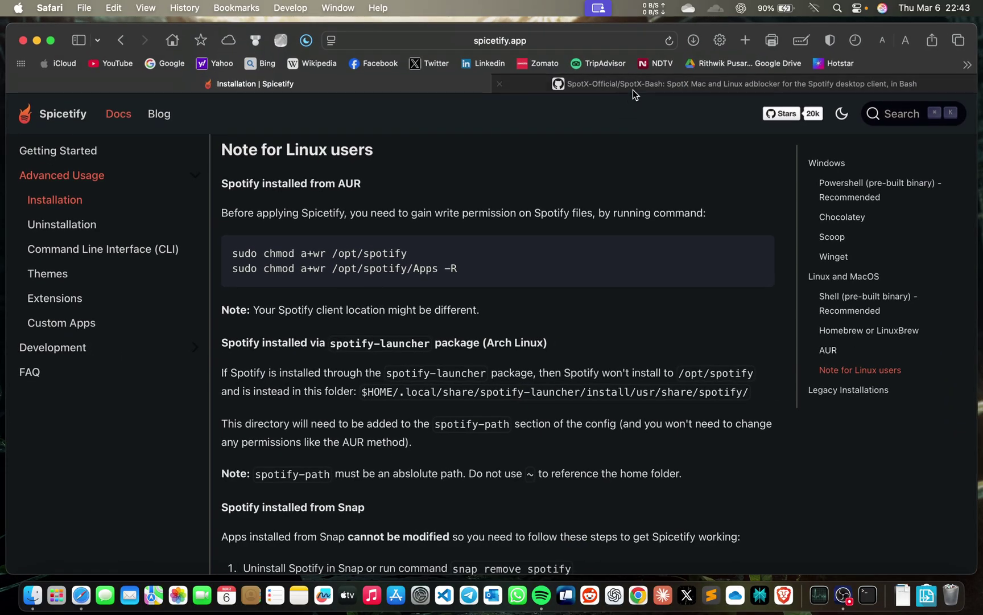
{"action": "left_click", "coordinate": [635, 88]}
{"action": "scroll", "coordinate": [575, 268], "scroll_direction": "down", "scroll_amount": 15}
{"action": "scroll", "coordinate": [417, 296], "scroll_direction": "up", "scroll_amount": 8}
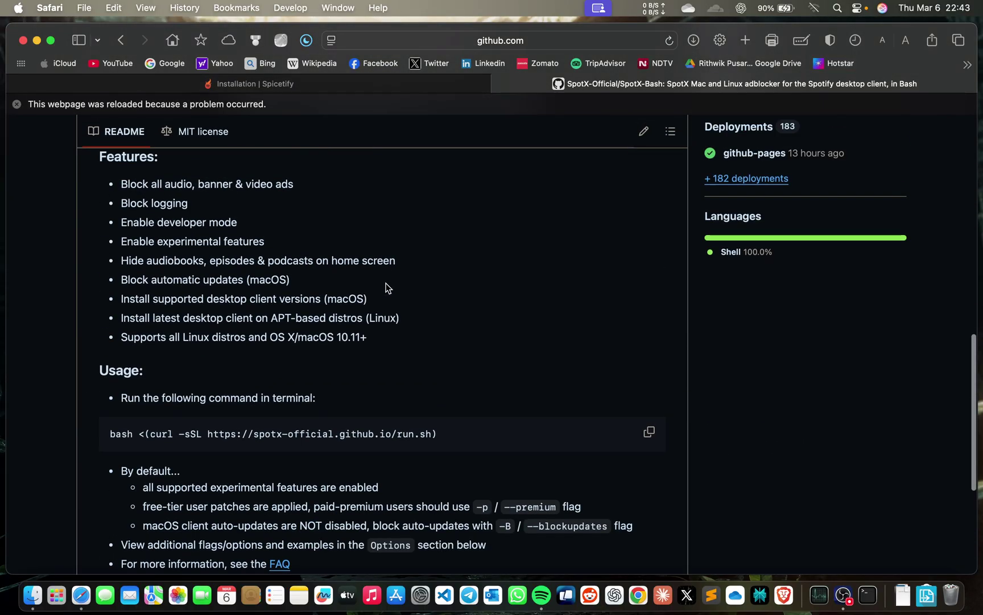
{"action": "scroll", "coordinate": [325, 327], "scroll_direction": "down", "scroll_amount": 4}
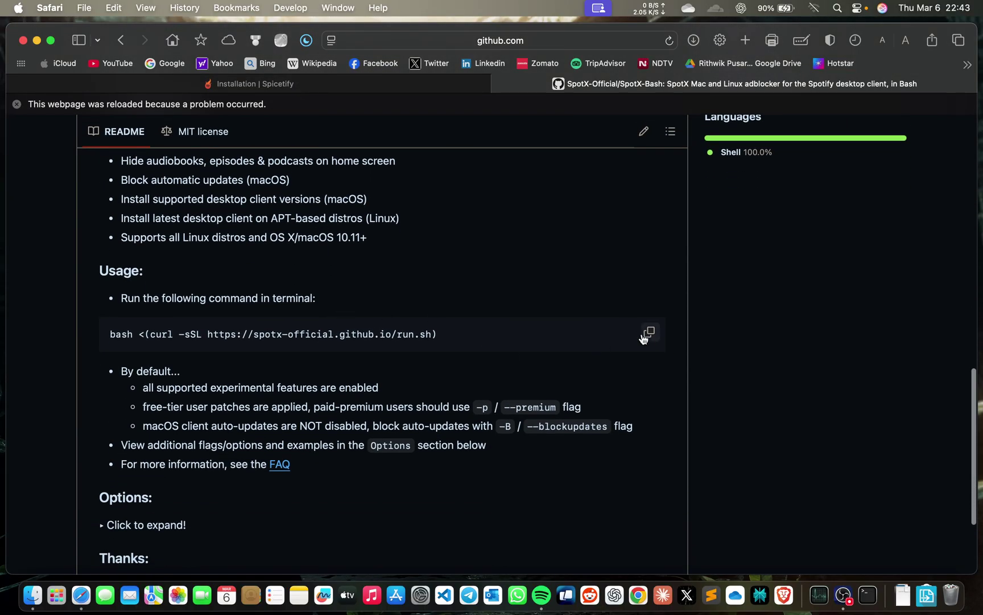
{"action": "left_click", "coordinate": [649, 333]}
{"action": "scroll", "coordinate": [548, 316], "scroll_direction": "up", "scroll_amount": 10}
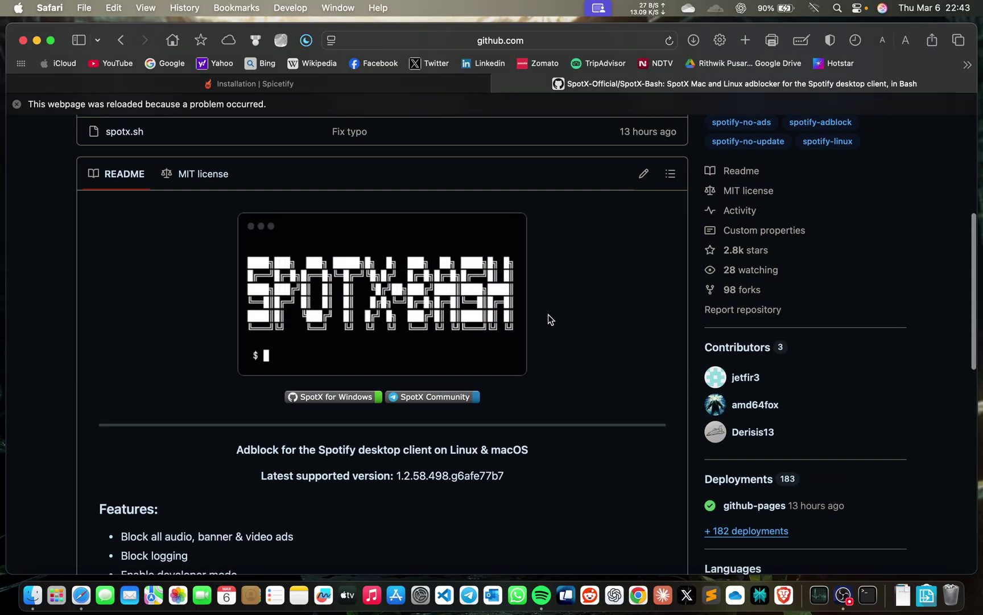
- Switch between Spotify and Safari, ending on the SpotX-Bash GitHub README's install command
{"action": "key", "text": "ctrl+Up"}
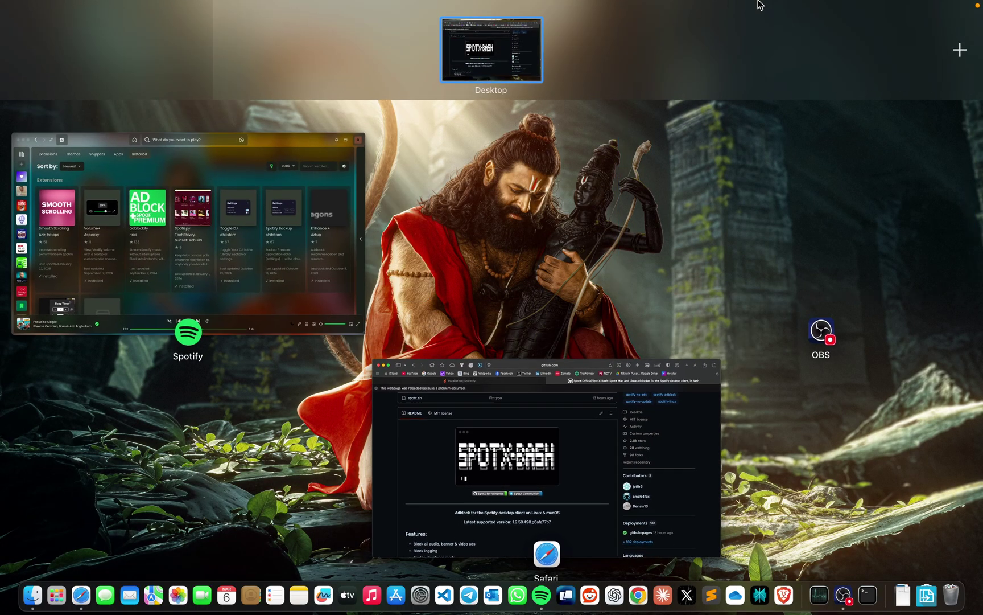
{"action": "left_click", "coordinate": [284, 238]}
{"action": "key", "text": "ctrl+Up"}
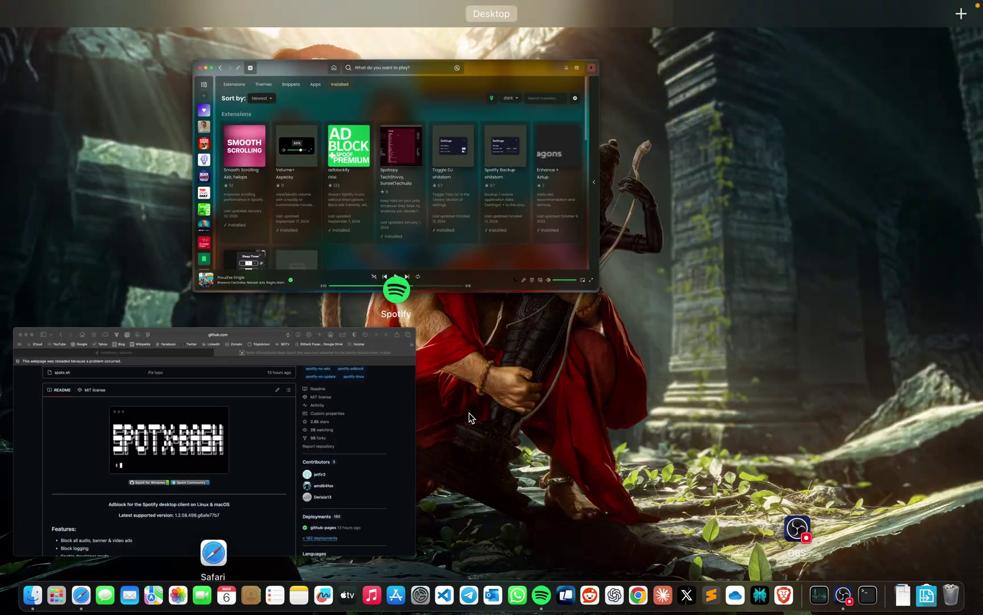
{"action": "left_click", "coordinate": [298, 438]}
{"action": "key", "text": "ctrl+Up"}
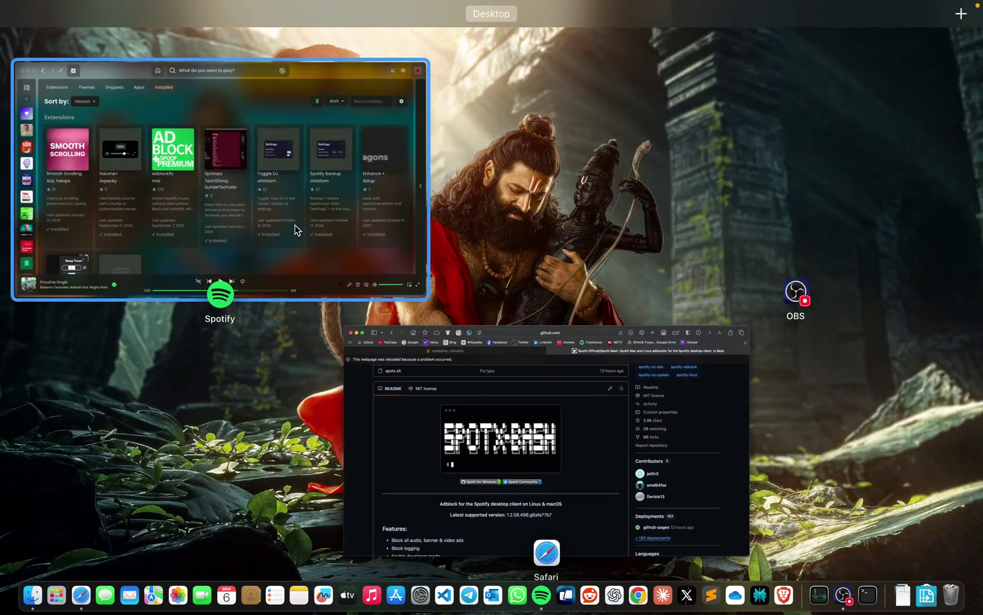
{"action": "left_click", "coordinate": [294, 225]}
{"action": "key", "text": "ctrl+Up"}
{"action": "left_click", "coordinate": [343, 216]}
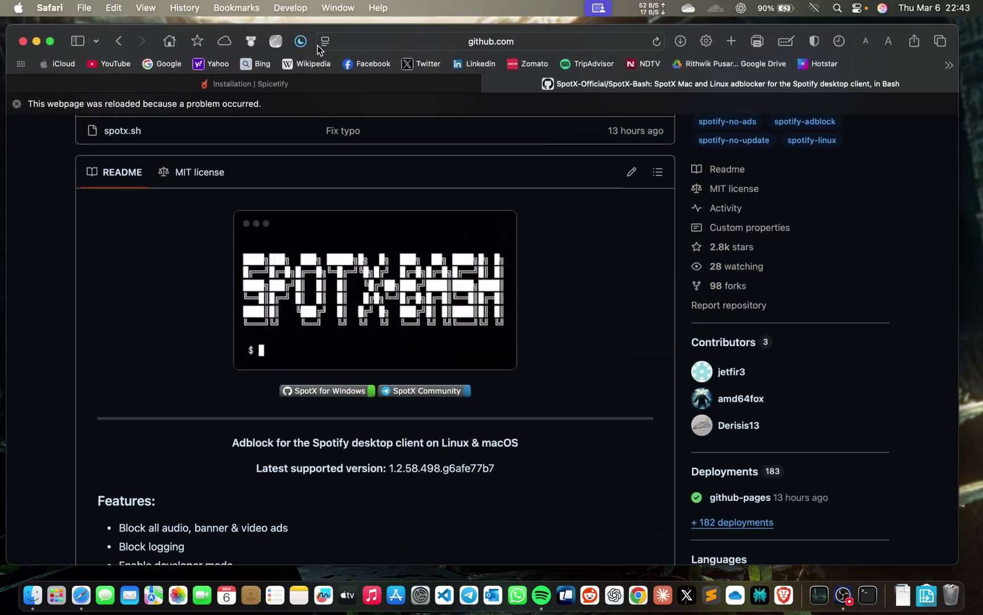
{"action": "left_click", "coordinate": [294, 84]}
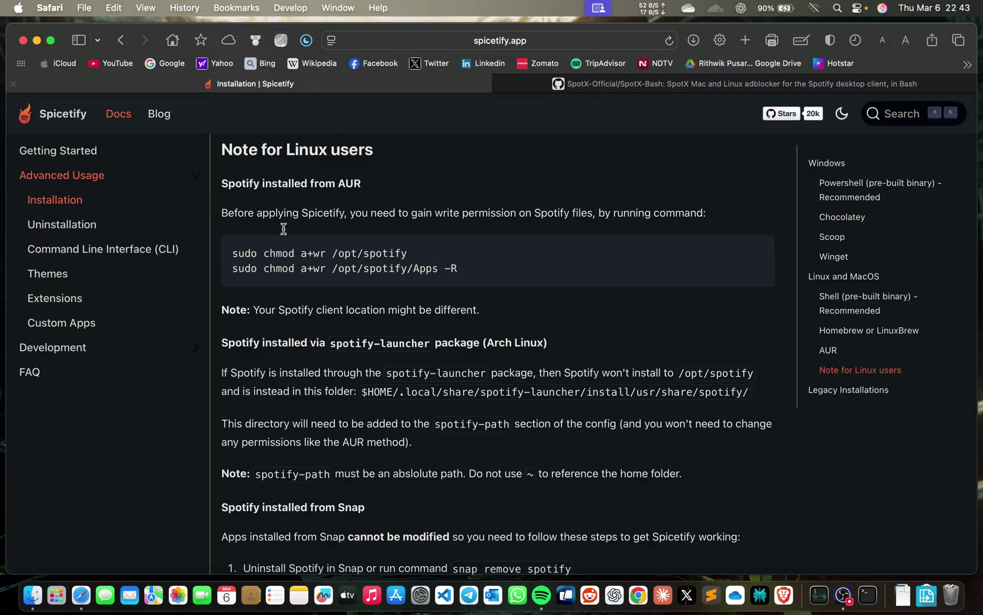
{"action": "left_click", "coordinate": [628, 85]}
{"action": "scroll", "coordinate": [317, 328], "scroll_direction": "down", "scroll_amount": 15}
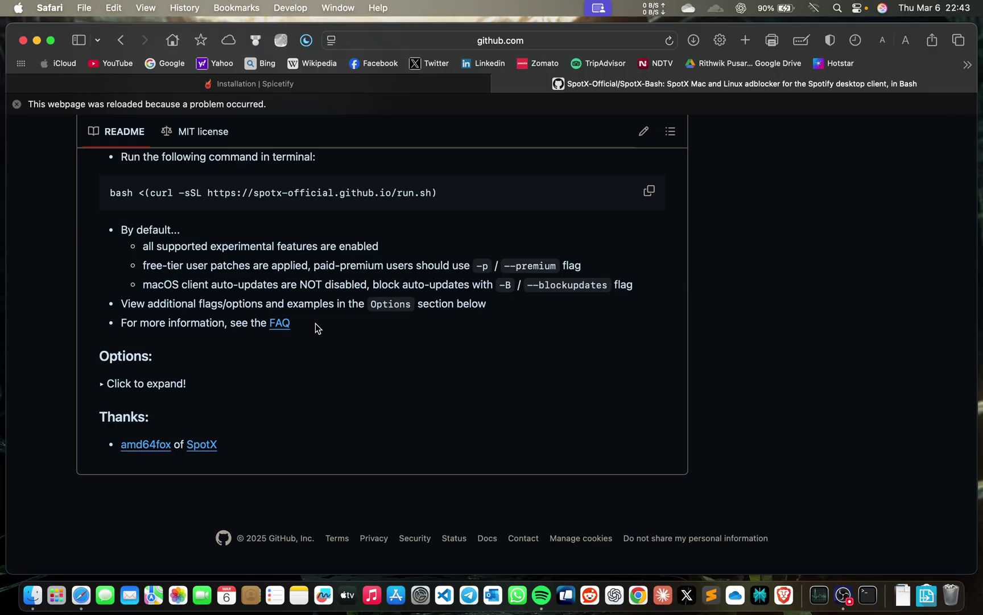
{"action": "key", "text": "ctrl+Up"}
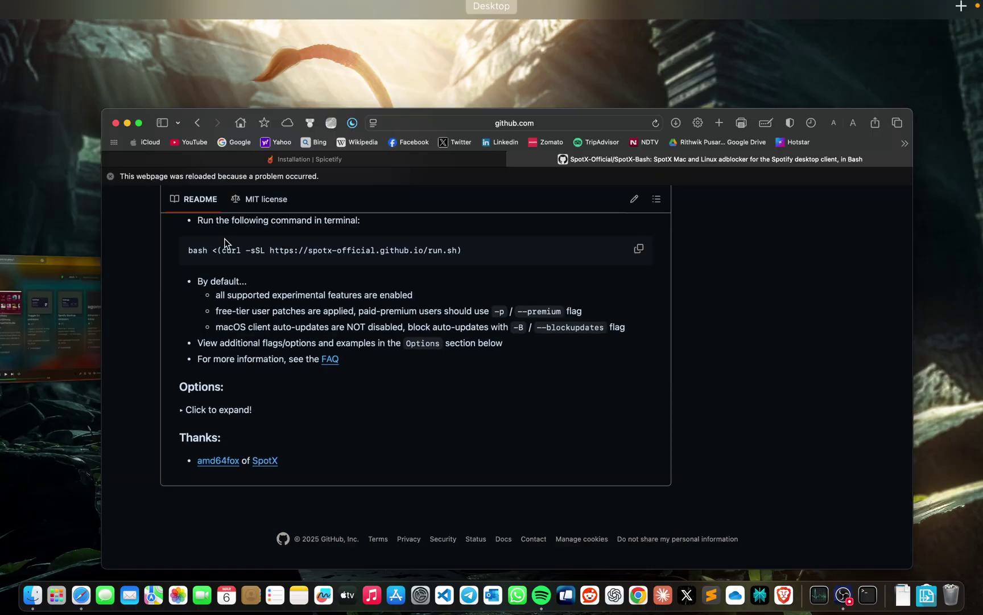
{"action": "left_click", "coordinate": [277, 187]}
{"action": "key", "text": "ctrl+Up"}
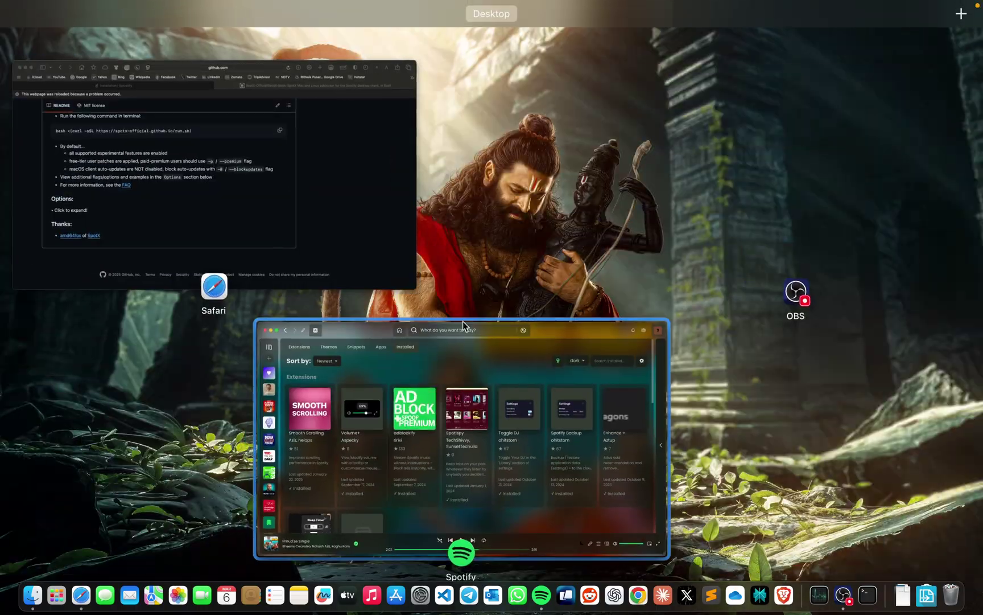
{"action": "left_click", "coordinate": [397, 225]}
{"action": "left_click", "coordinate": [230, 90]}
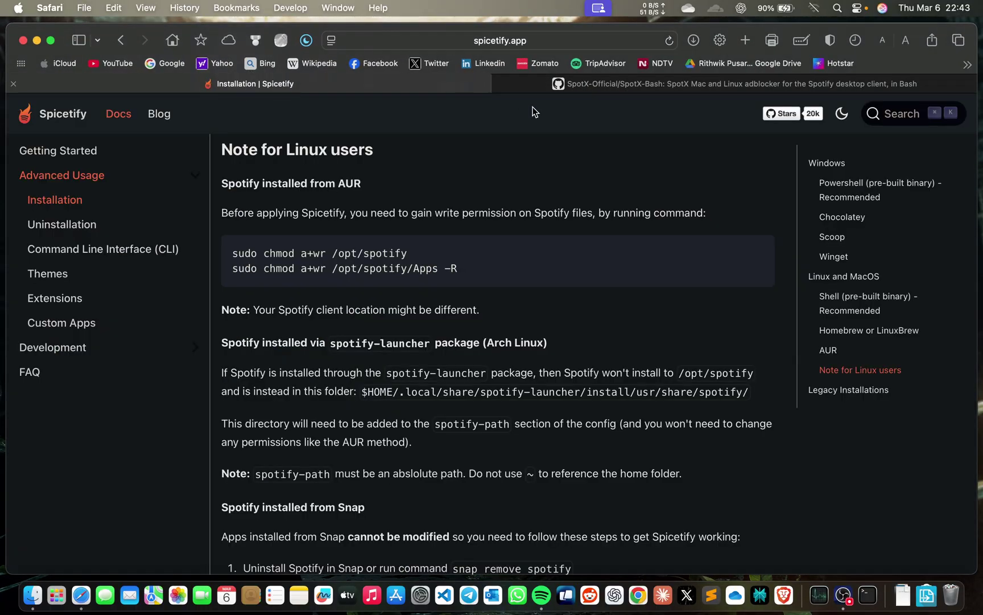
{"action": "left_click", "coordinate": [582, 84]}
{"action": "scroll", "coordinate": [420, 208], "scroll_direction": "up", "scroll_amount": 10}
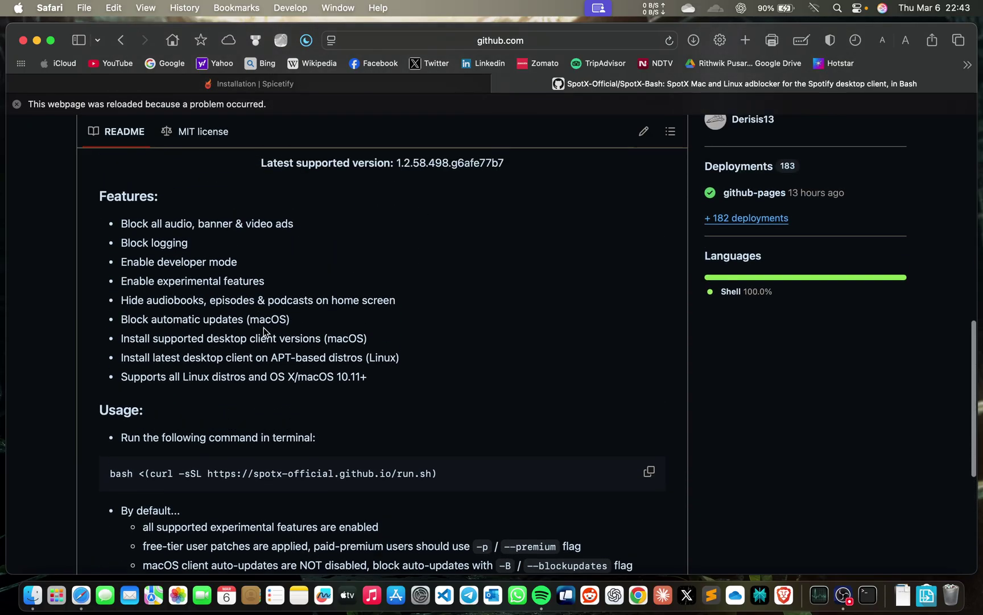
{"action": "scroll", "coordinate": [263, 327], "scroll_direction": "up", "scroll_amount": 2}
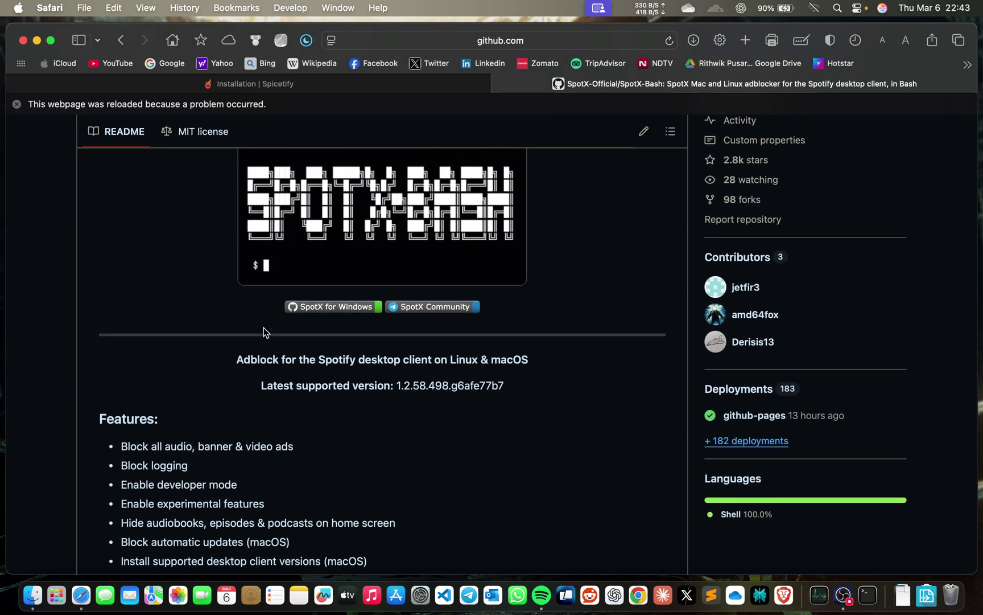
{"action": "scroll", "coordinate": [264, 332], "scroll_direction": "up", "scroll_amount": 4}
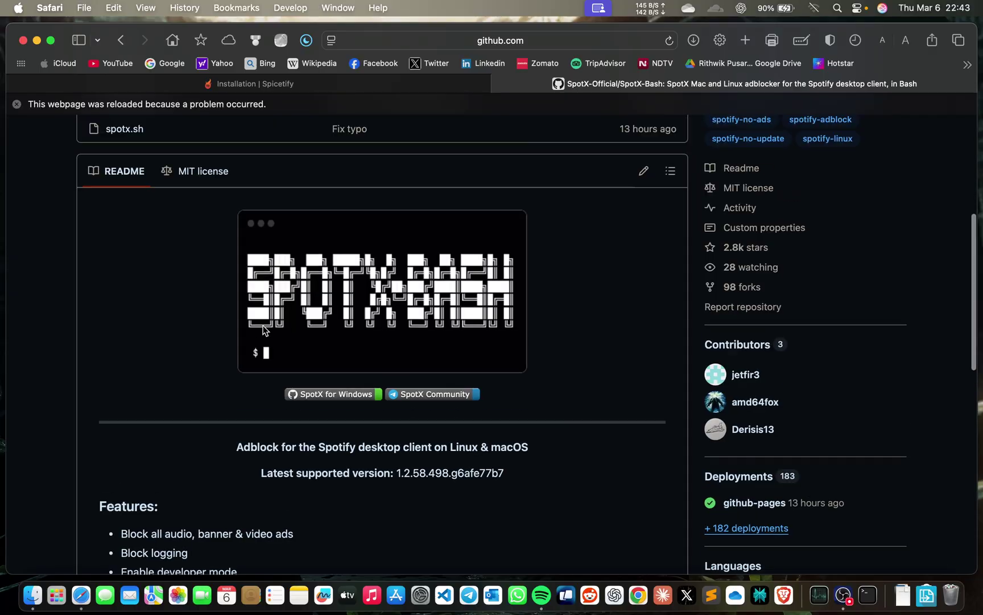
{"action": "scroll", "coordinate": [264, 329], "scroll_direction": "up", "scroll_amount": 10}
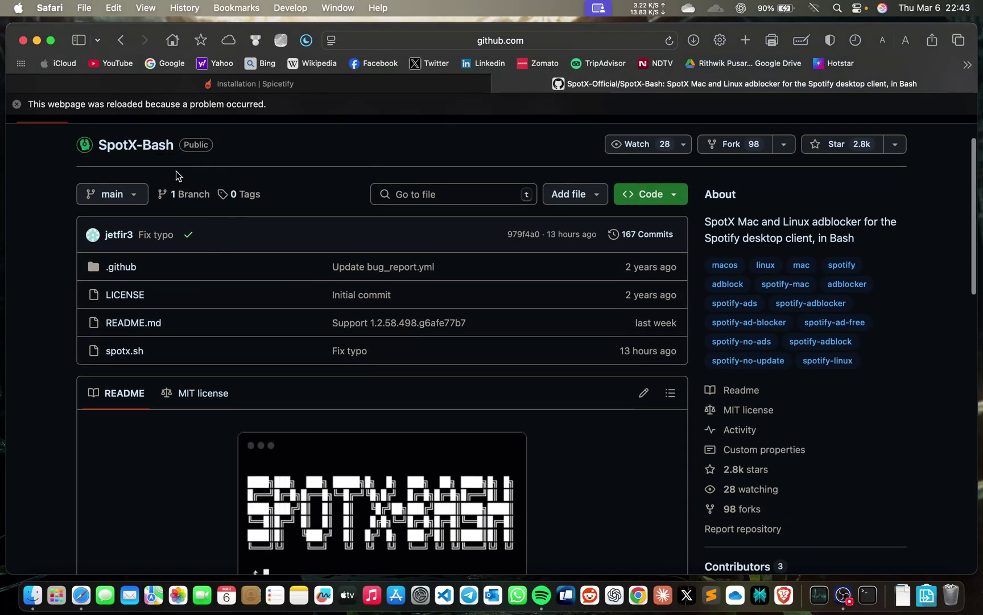
{"action": "scroll", "coordinate": [175, 172], "scroll_direction": "down", "scroll_amount": 12}
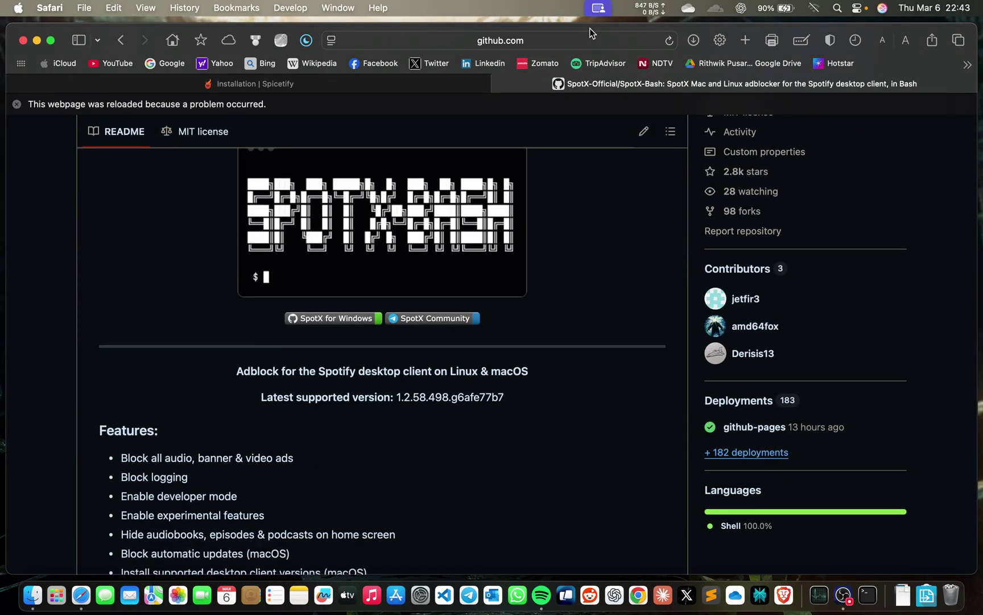